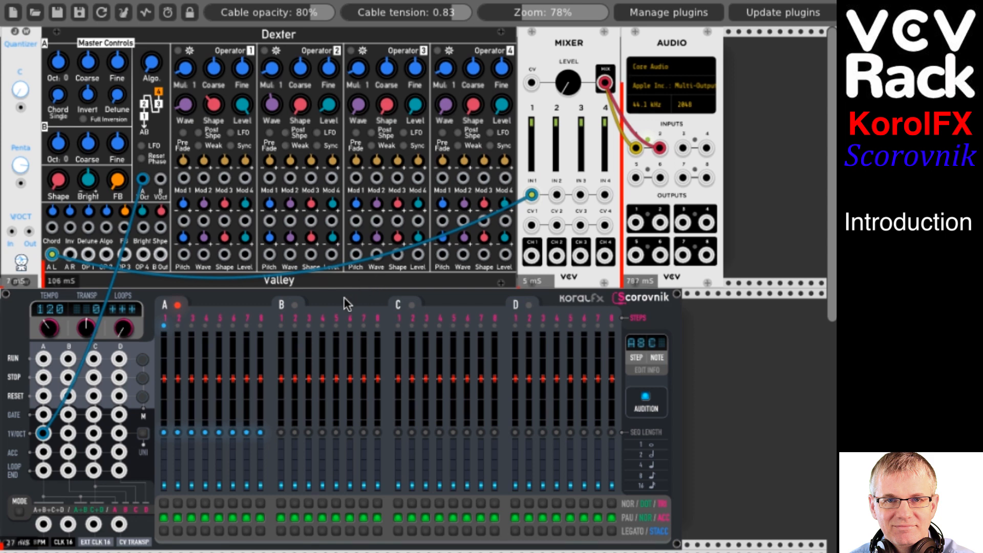
pyautogui.moveTo(348, 297)
pyautogui.mouseDown()
pyautogui.moveTo(366, 298)
pyautogui.moveTo(345, 300)
pyautogui.mouseUp()
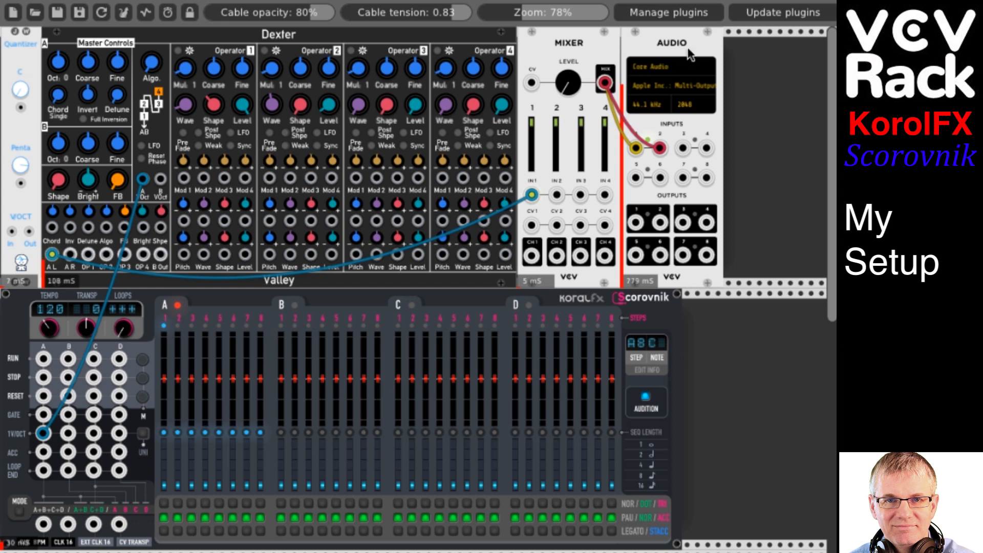
pyautogui.moveTo(689, 45)
pyautogui.mouseDown()
pyautogui.moveTo(730, 44)
pyautogui.moveTo(700, 49)
pyautogui.moveTo(709, 57)
pyautogui.moveTo(682, 52)
pyautogui.mouseUp()
pyautogui.moveTo(205, 298)
pyautogui.mouseDown()
pyautogui.moveTo(276, 296)
pyautogui.moveTo(215, 292)
pyautogui.moveTo(245, 306)
pyautogui.moveTo(323, 294)
pyautogui.moveTo(302, 293)
pyautogui.moveTo(319, 306)
pyautogui.moveTo(211, 303)
pyautogui.moveTo(231, 293)
pyautogui.moveTo(222, 296)
pyautogui.mouseUp()
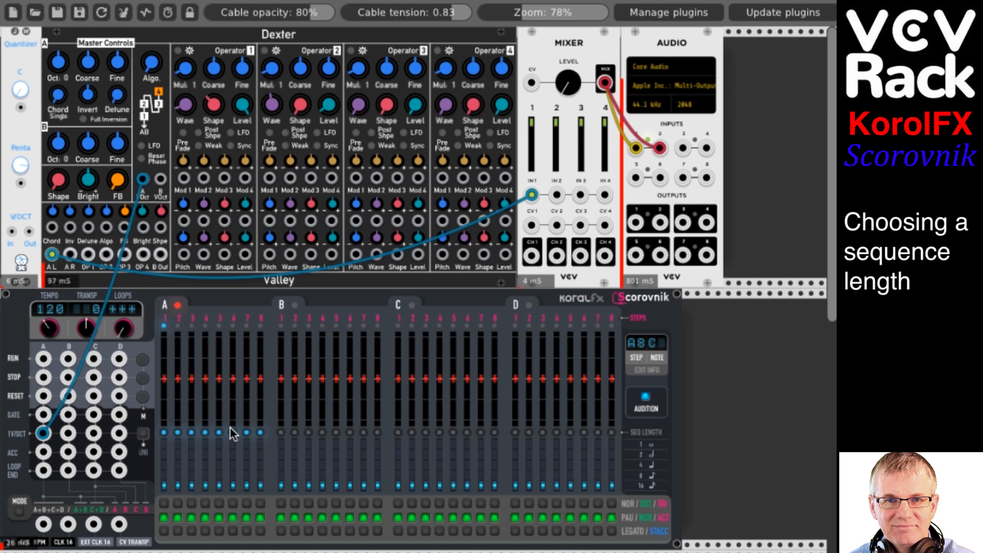
# Start row A of the sequencer and set its sequence length to 4 steps
pyautogui.click(146, 359)
pyautogui.click(282, 432)
pyautogui.click(204, 432)
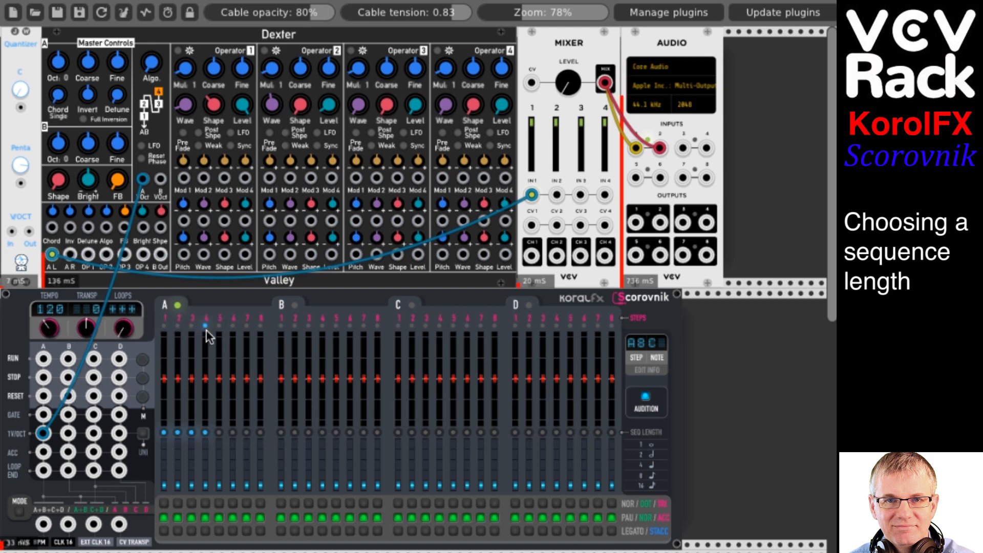
# Try sequence lengths of 32, 24 and 13 steps, and settle on an 8-step sequence for row A
pyautogui.click(612, 432)
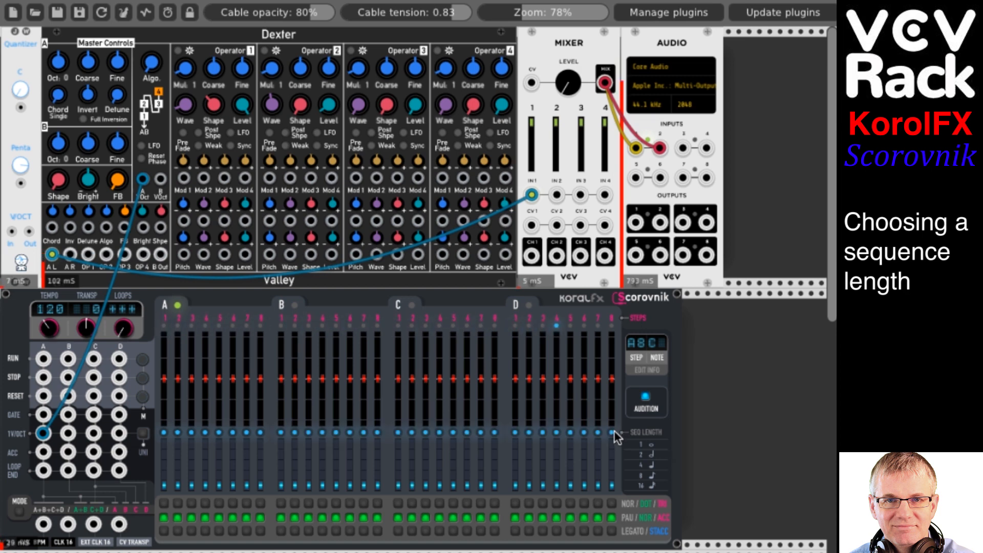
pyautogui.click(495, 431)
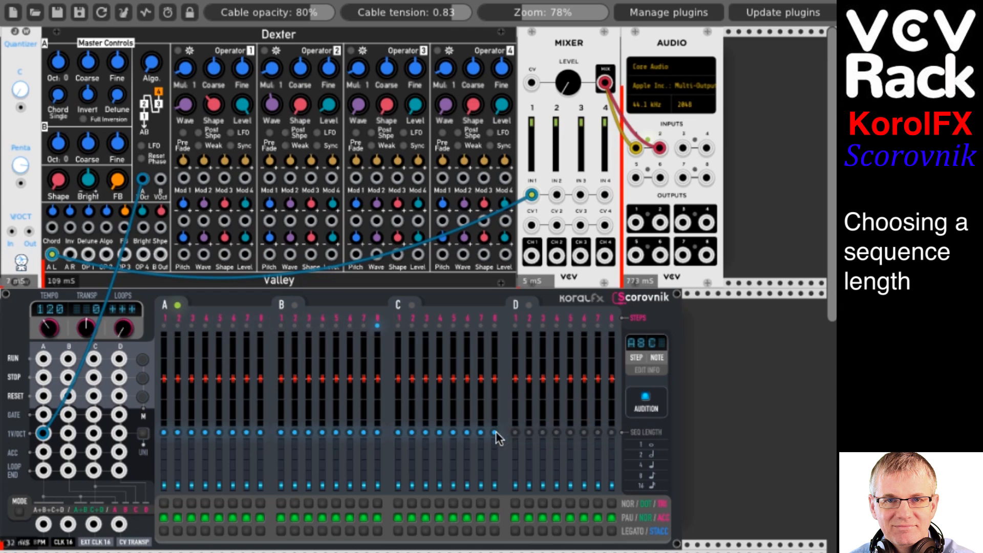
pyautogui.click(336, 432)
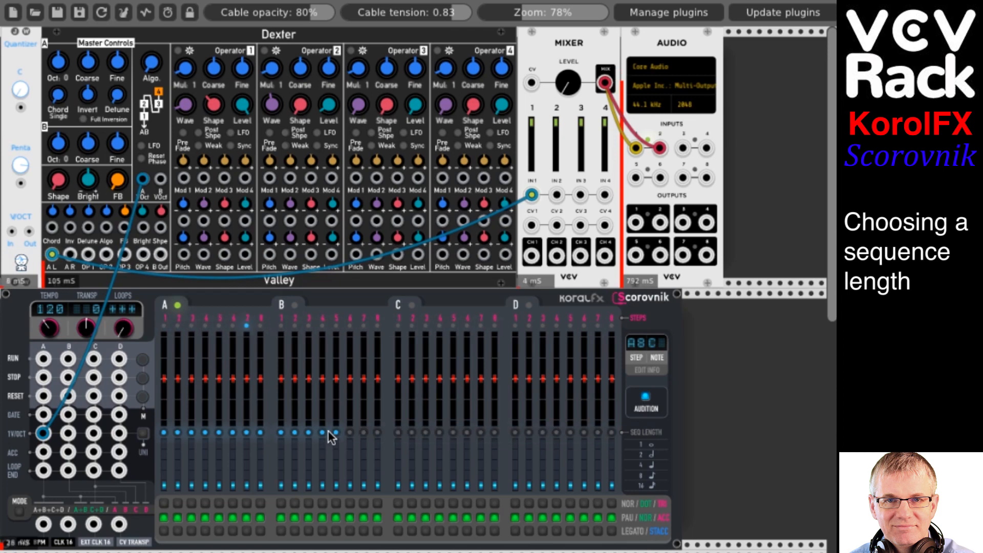
pyautogui.click(262, 433)
pyautogui.click(296, 432)
pyautogui.click(262, 433)
# Turn up the mixer level and vary the pitches in row A, with A1 at D and both A4 and A8 at C#
pyautogui.moveTo(567, 84); pyautogui.dragTo(567, 38)
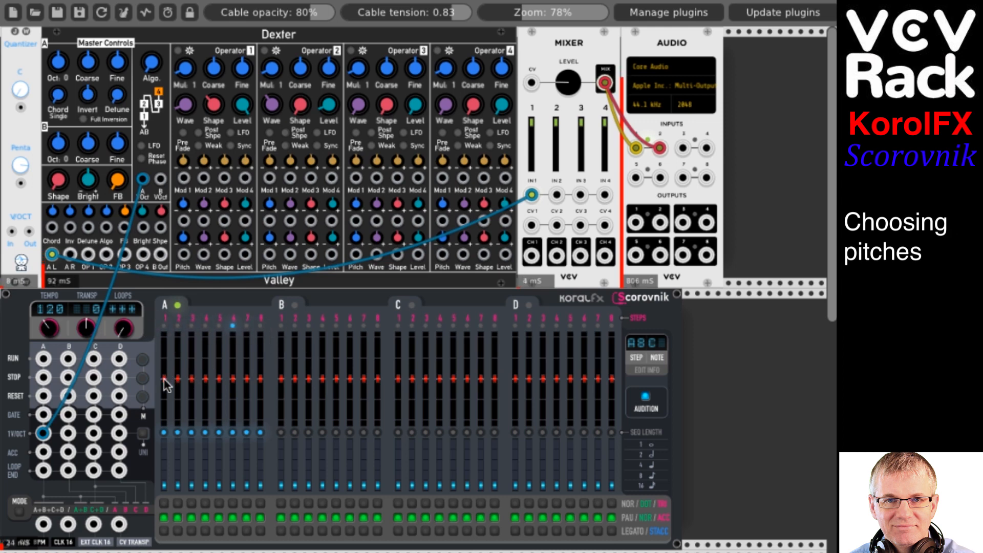
pyautogui.moveTo(164, 379); pyautogui.dragTo(164, 375)
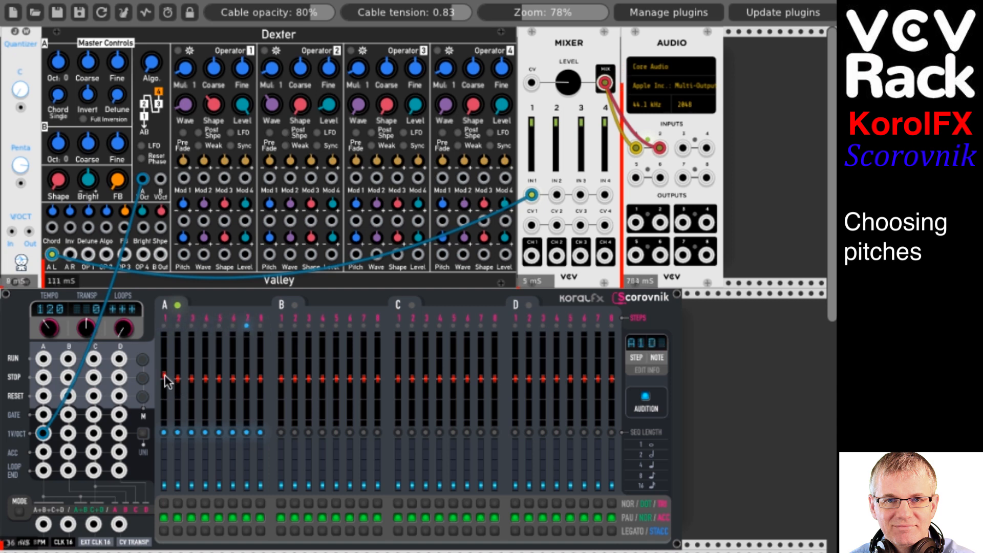
pyautogui.moveTo(191, 378); pyautogui.dragTo(191, 382)
pyautogui.moveTo(206, 378); pyautogui.dragTo(206, 363)
pyautogui.moveTo(206, 364); pyautogui.dragTo(206, 399)
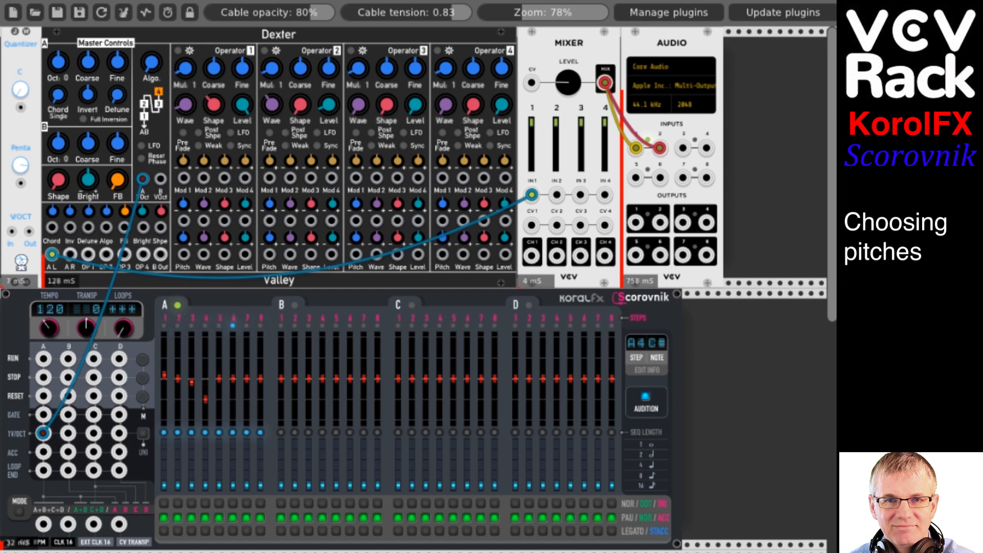
pyautogui.moveTo(220, 378)
pyautogui.mouseDown()
pyautogui.moveTo(233, 394)
pyautogui.moveTo(251, 381)
pyautogui.moveTo(260, 397)
pyautogui.mouseUp()
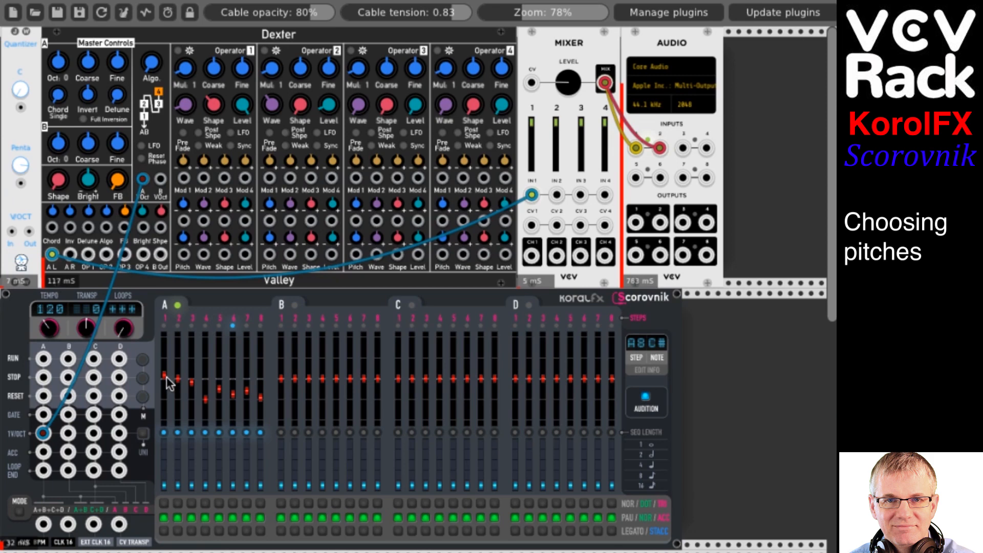
# Lower the pitch of step A2 to G and step A1 to F
pyautogui.moveTo(178, 378); pyautogui.dragTo(178, 385)
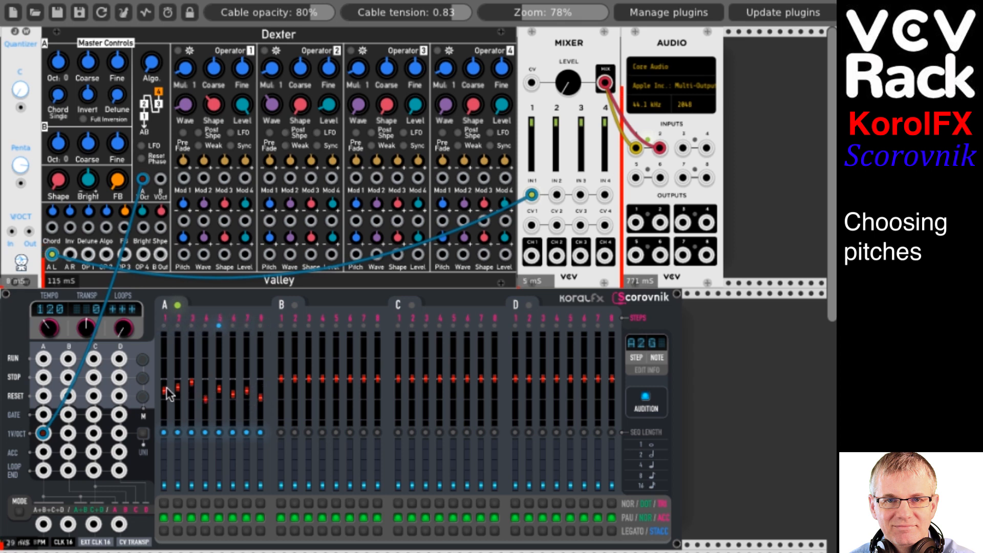
pyautogui.moveTo(164, 390); pyautogui.dragTo(164, 385)
pyautogui.moveTo(164, 395); pyautogui.dragTo(164, 361)
pyautogui.moveTo(164, 362); pyautogui.dragTo(164, 391)
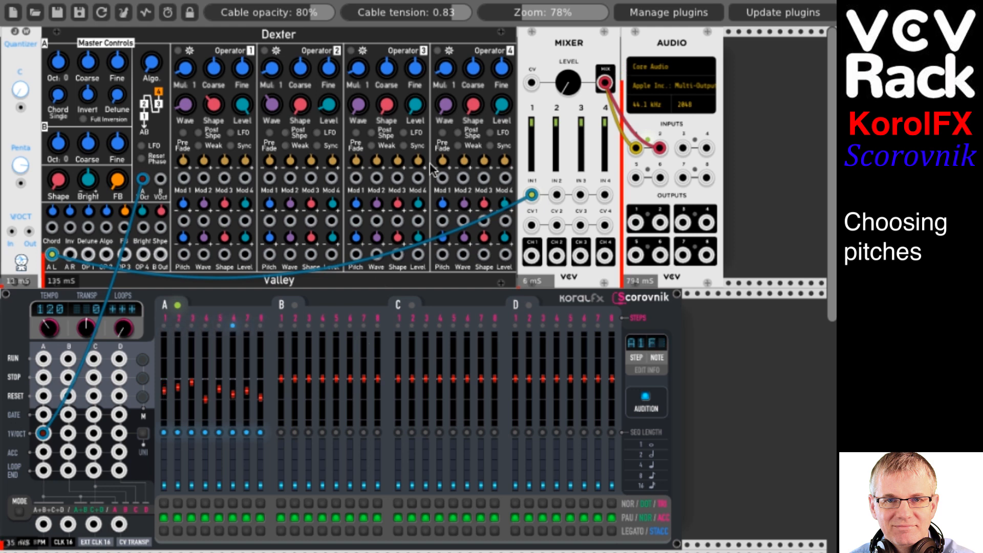
# Set the pitch of step A3 to G#
pyautogui.moveTo(522, 15); pyautogui.dragTo(524, 16)
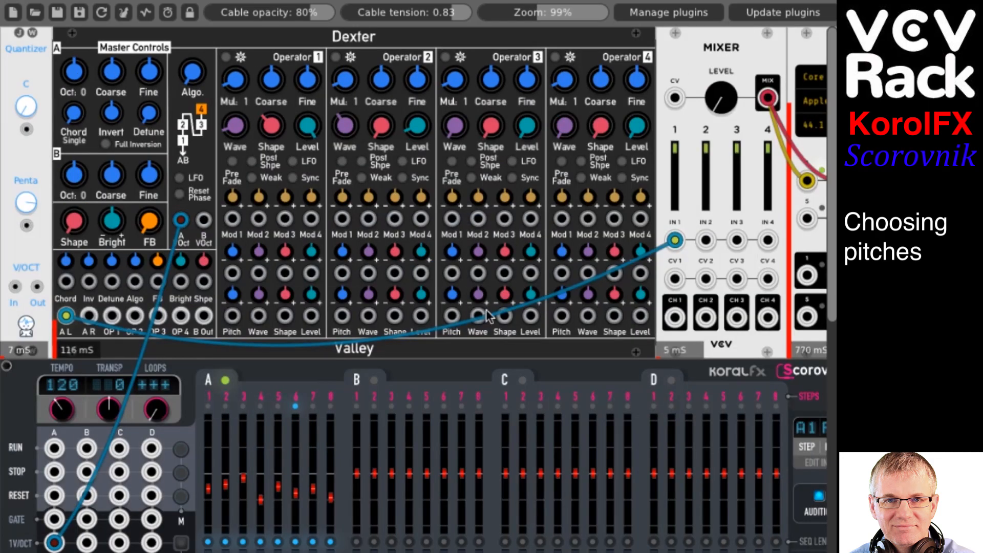
pyautogui.scroll(-5, 487, 309)
pyautogui.hscroll(6, 487, 310)
pyautogui.scroll(-3, 487, 309)
pyautogui.hscroll(-4, 486, 309)
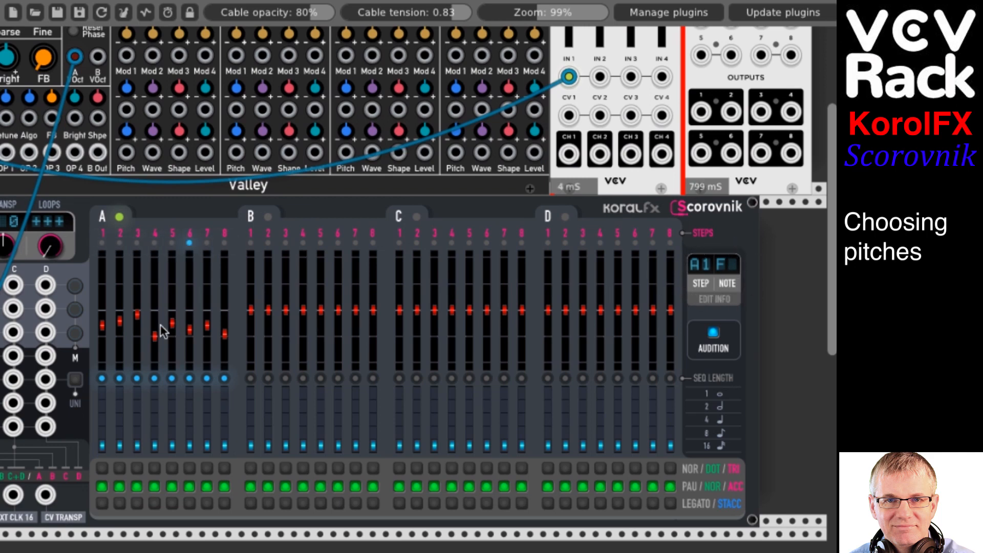
pyautogui.moveTo(102, 325)
pyautogui.mouseDown()
pyautogui.moveTo(101, 341)
pyautogui.moveTo(101, 308)
pyautogui.moveTo(101, 336)
pyautogui.moveTo(101, 326)
pyautogui.mouseUp()
pyautogui.moveTo(138, 315); pyautogui.dragTo(138, 319)
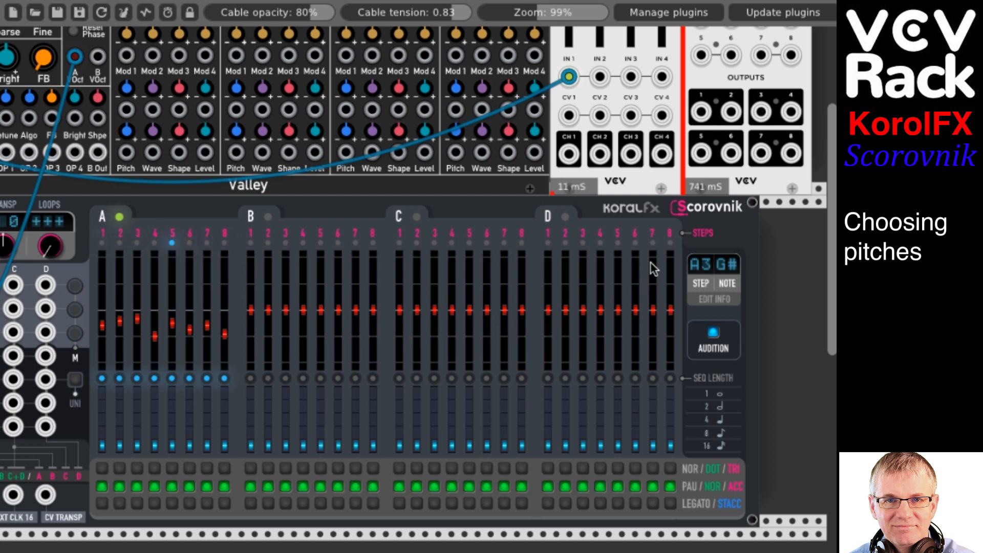
# Turn up the mixer level and lower the pitches of steps A2 and A3, with A3 at F#
pyautogui.scroll(5, 762, 222)
pyautogui.hscroll(-2, 762, 222)
pyautogui.moveTo(695, 97); pyautogui.dragTo(696, 85)
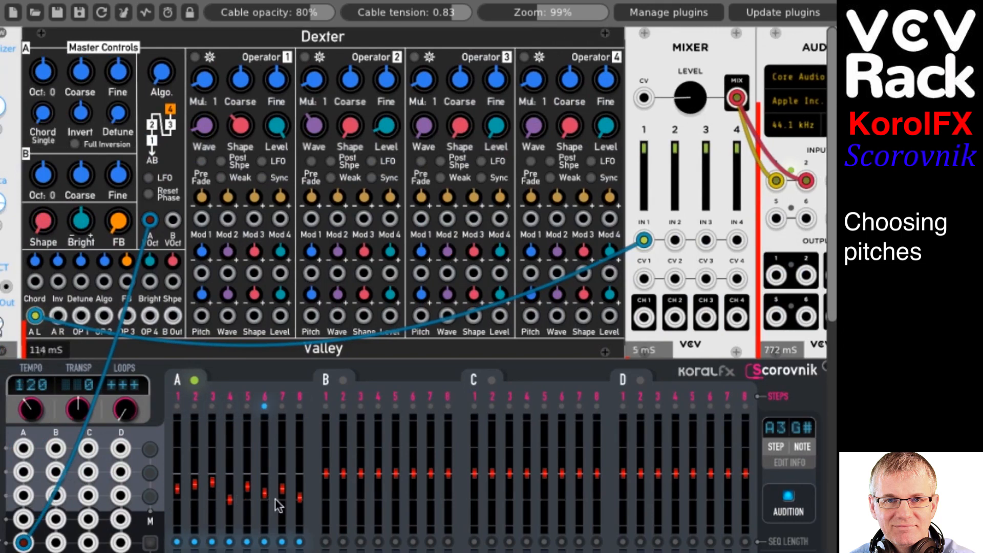
pyautogui.moveTo(195, 485)
pyautogui.mouseDown()
pyautogui.moveTo(195, 497)
pyautogui.moveTo(212, 489)
pyautogui.moveTo(212, 513)
pyautogui.mouseUp()
# Patch the sequencer's row A 1V/OCT output through the Quantizer into Dexter's A V/Oct, and reconnect Dexter's A L output to mixer IN 1
pyautogui.moveTo(523, 16)
pyautogui.mouseDown()
pyautogui.moveTo(513, 17)
pyautogui.moveTo(529, 16)
pyautogui.mouseUp()
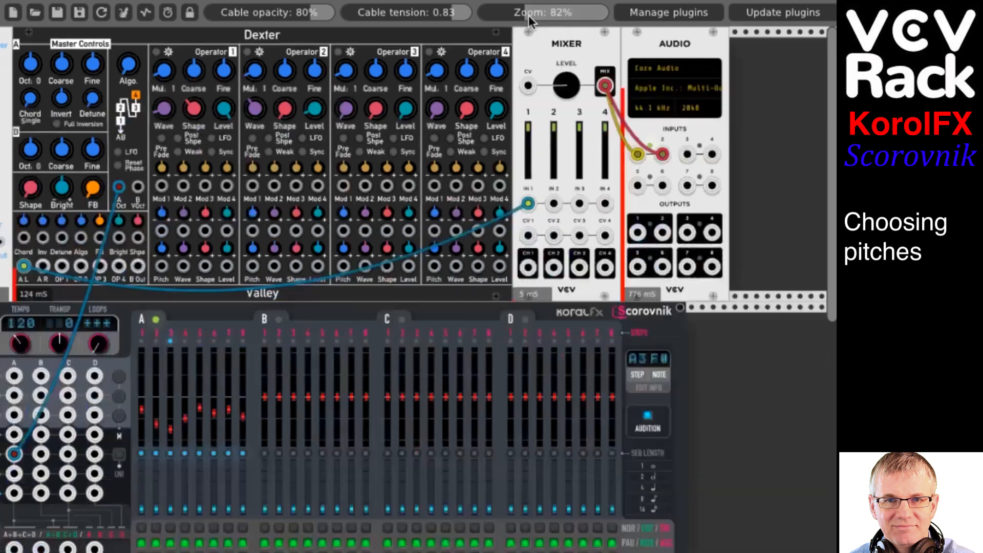
pyautogui.moveTo(531, 203); pyautogui.dragTo(435, 207)
pyautogui.hscroll(-1, 434, 208)
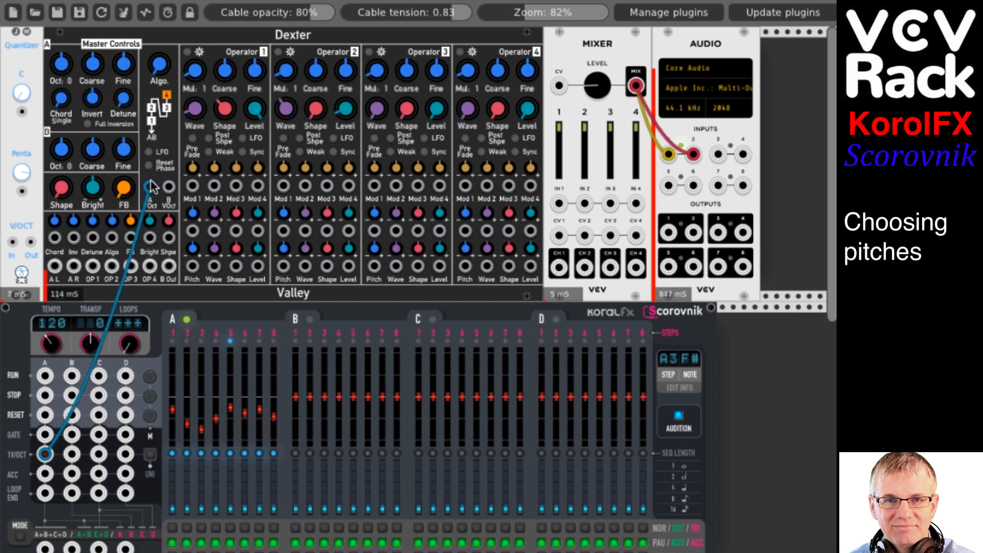
pyautogui.moveTo(150, 192)
pyautogui.mouseDown()
pyautogui.moveTo(47, 451)
pyautogui.moveTo(117, 226)
pyautogui.moveTo(152, 191)
pyautogui.moveTo(12, 241)
pyautogui.moveTo(145, 211)
pyautogui.moveTo(152, 192)
pyautogui.mouseUp()
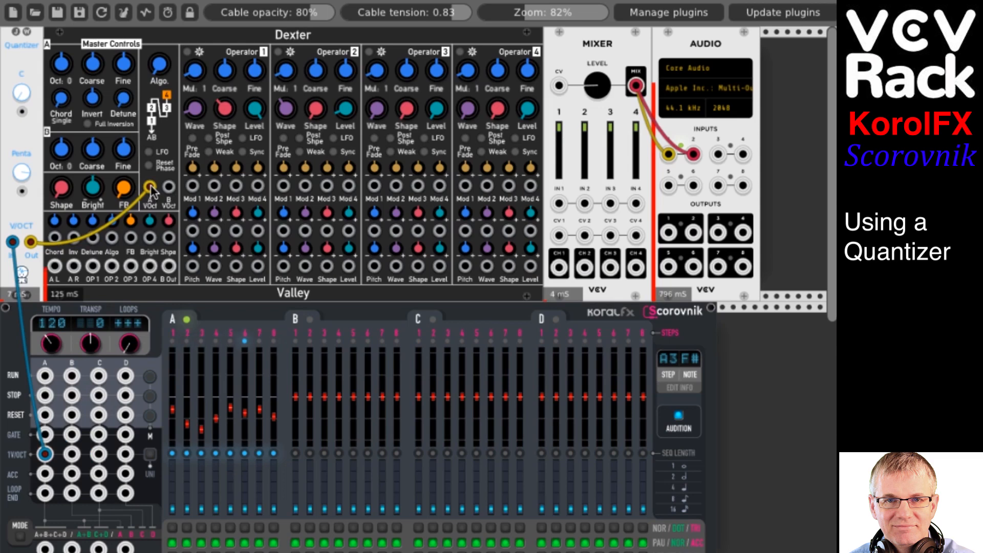
pyautogui.moveTo(56, 267); pyautogui.dragTo(559, 205)
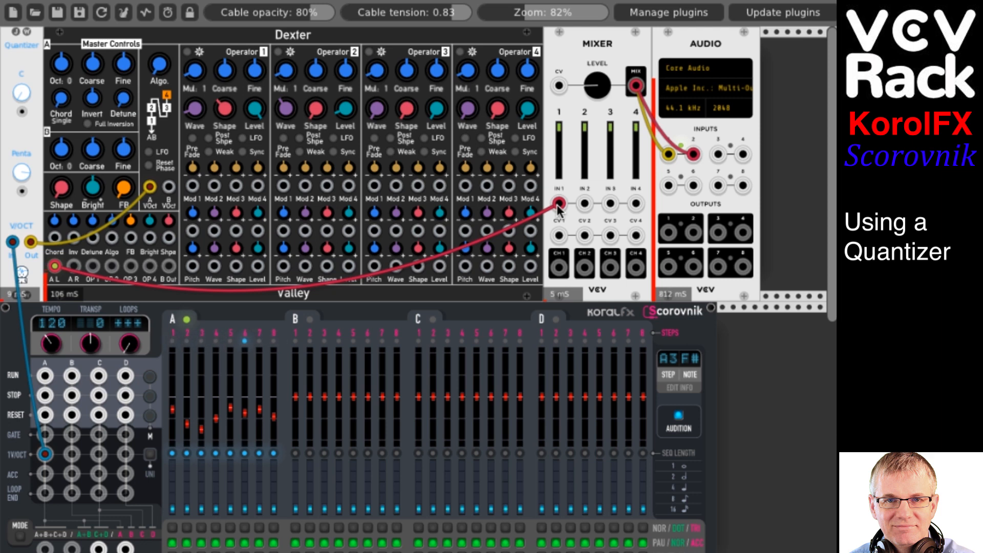
pyautogui.moveTo(559, 205); pyautogui.dragTo(557, 205)
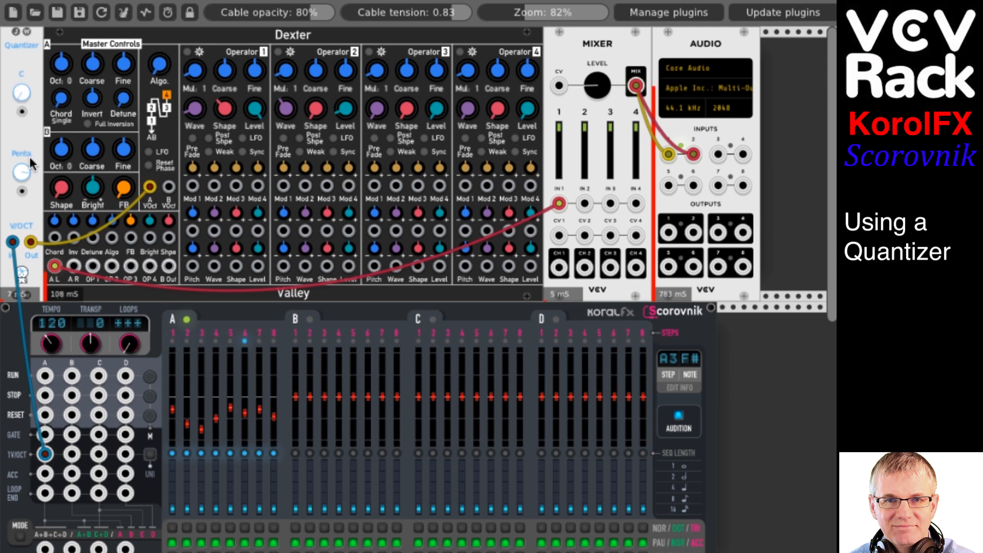
# Adjust the pitches of row A from step A1 to A5, with A5 at A#, and turn the mixer level down
pyautogui.moveTo(173, 409)
pyautogui.mouseDown()
pyautogui.moveTo(231, 412)
pyautogui.moveTo(231, 422)
pyautogui.mouseUp()
pyautogui.moveTo(598, 86); pyautogui.dragTo(598, 100)
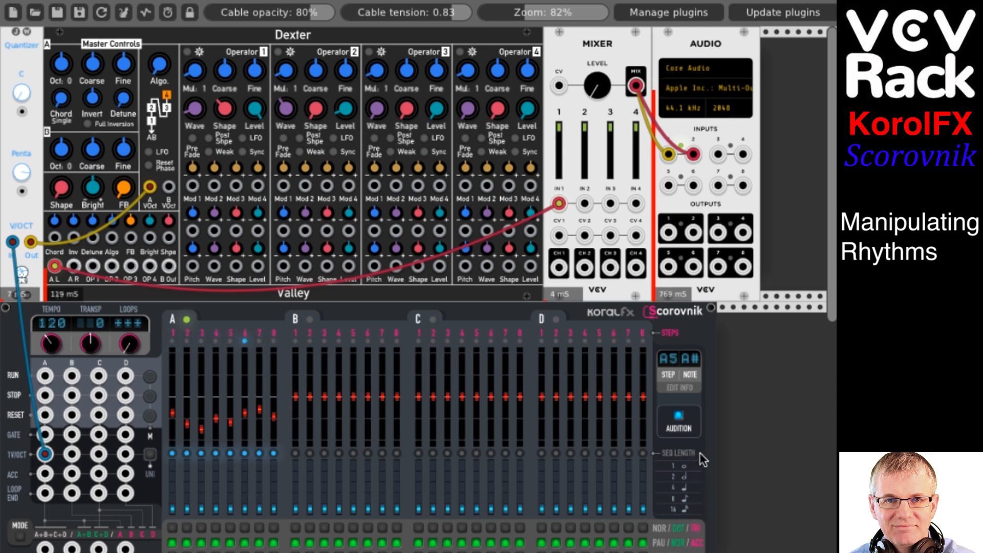
# Try longer note lengths on the rhythm slider of step D8
pyautogui.moveTo(524, 6); pyautogui.dragTo(564, 7)
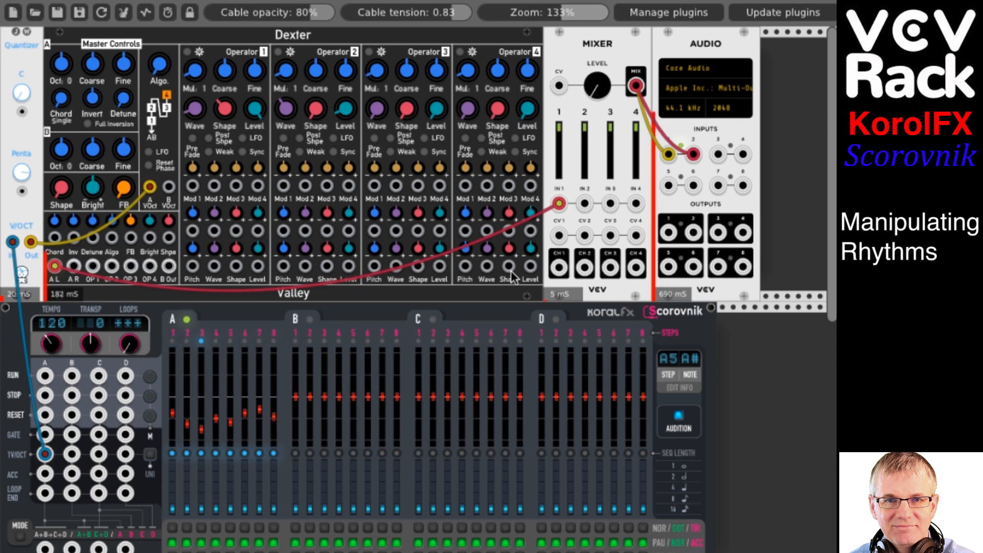
pyautogui.hscroll(10, 512, 269)
pyautogui.scroll(-10, 512, 269)
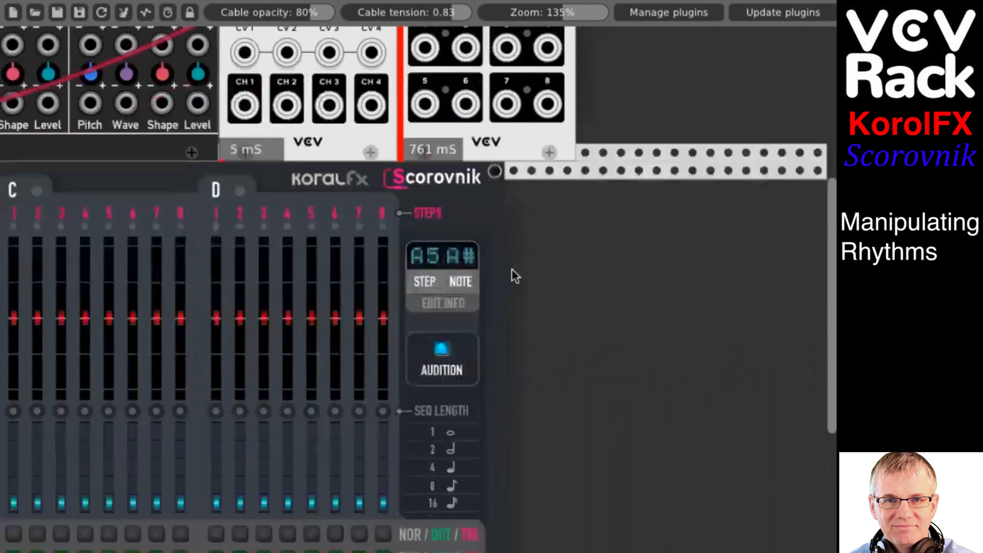
pyautogui.scroll(2, 514, 276)
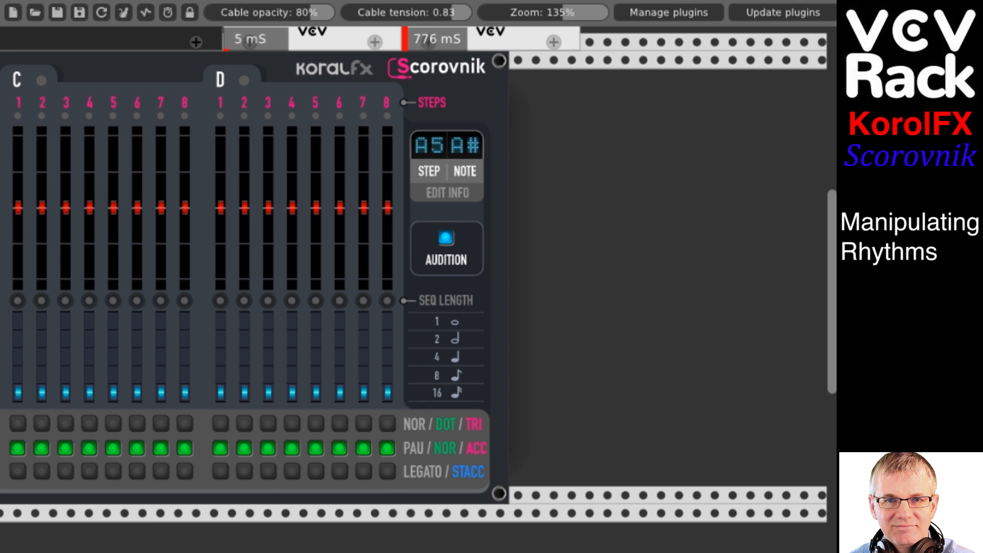
pyautogui.moveTo(388, 392); pyautogui.dragTo(388, 375)
pyautogui.moveTo(388, 357)
pyautogui.mouseDown()
pyautogui.moveTo(388, 321)
pyautogui.moveTo(387, 375)
pyautogui.mouseUp()
# Reset the rack zoom to 100% and frame all four step banks of the sequencer
pyautogui.hscroll(-13, 485, 366)
pyautogui.scroll(3, 485, 366)
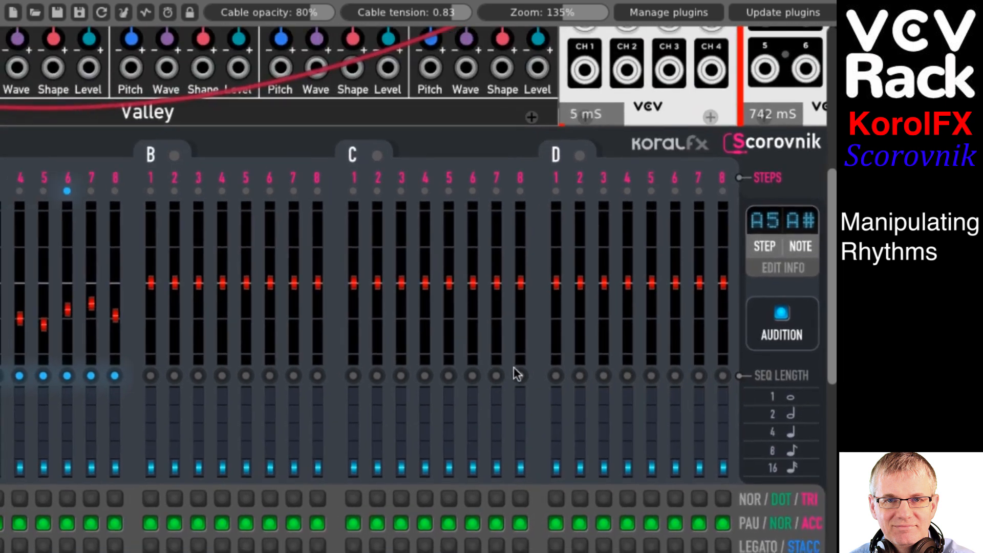
pyautogui.scroll(3, 647, 143)
pyautogui.hscroll(1, 646, 144)
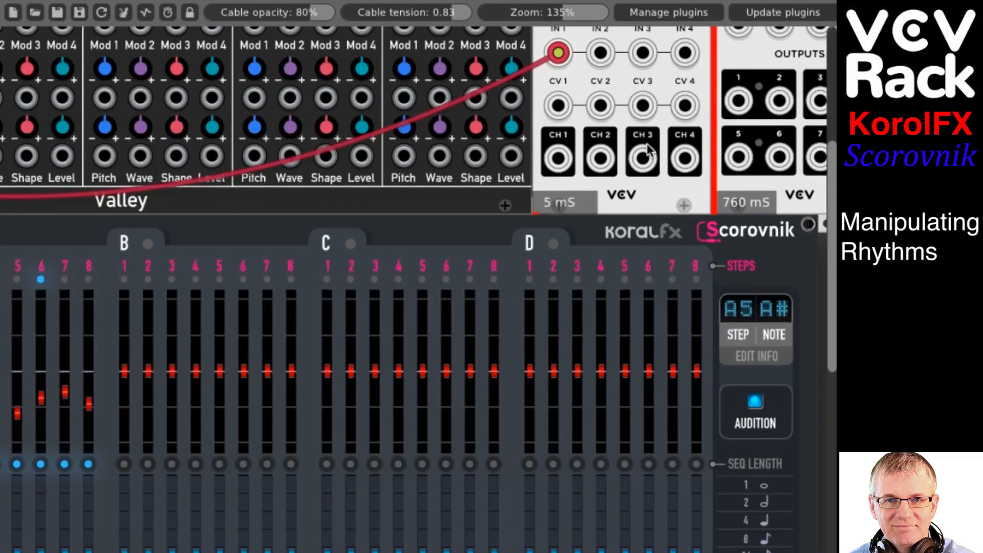
pyautogui.scroll(-1, 647, 144)
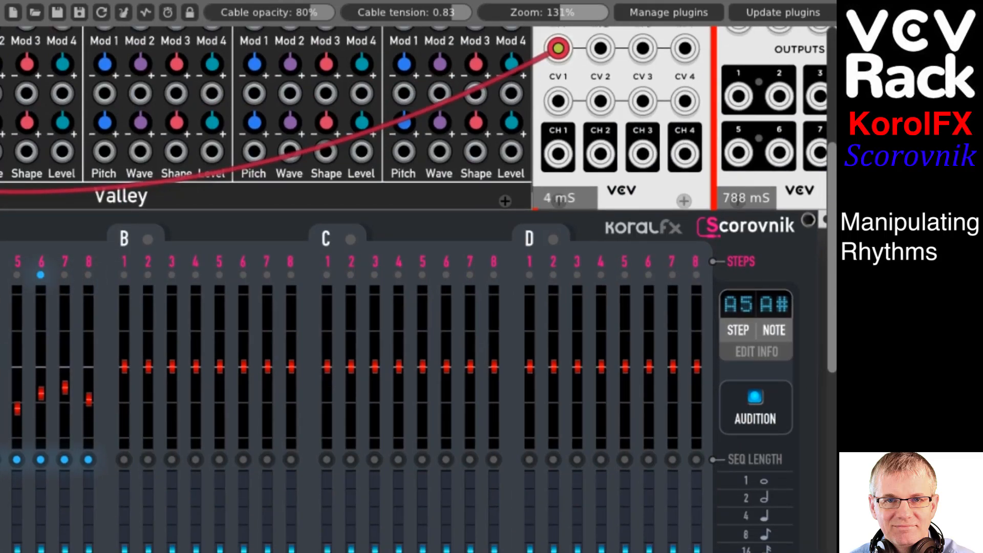
pyautogui.doubleClick(553, 11)
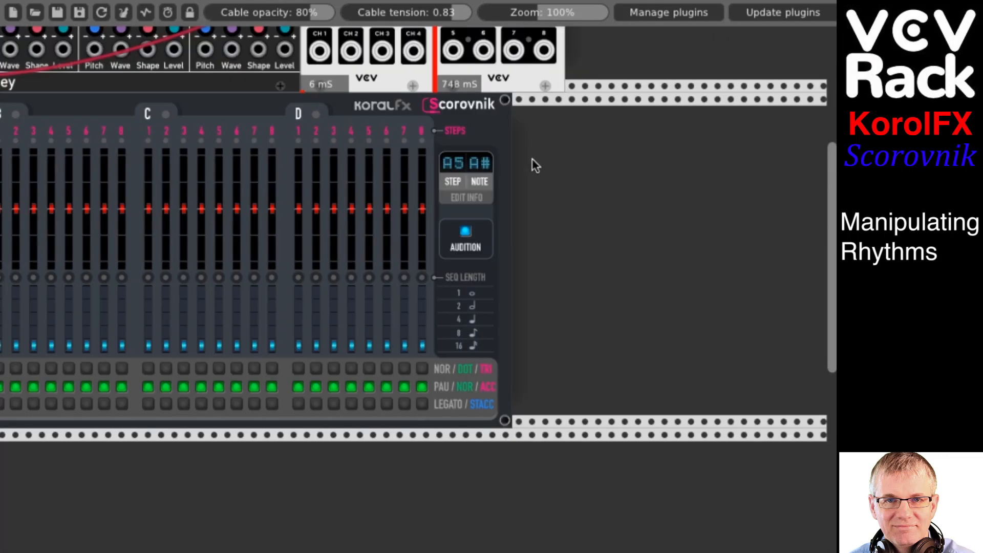
pyautogui.hscroll(-12, 533, 158)
pyautogui.scroll(8, 532, 158)
pyautogui.hscroll(3, 532, 159)
pyautogui.scroll(-7, 532, 158)
pyautogui.hscroll(-2, 532, 158)
pyautogui.scroll(1, 532, 158)
pyautogui.scroll(1, 533, 158)
pyautogui.hscroll(1, 533, 158)
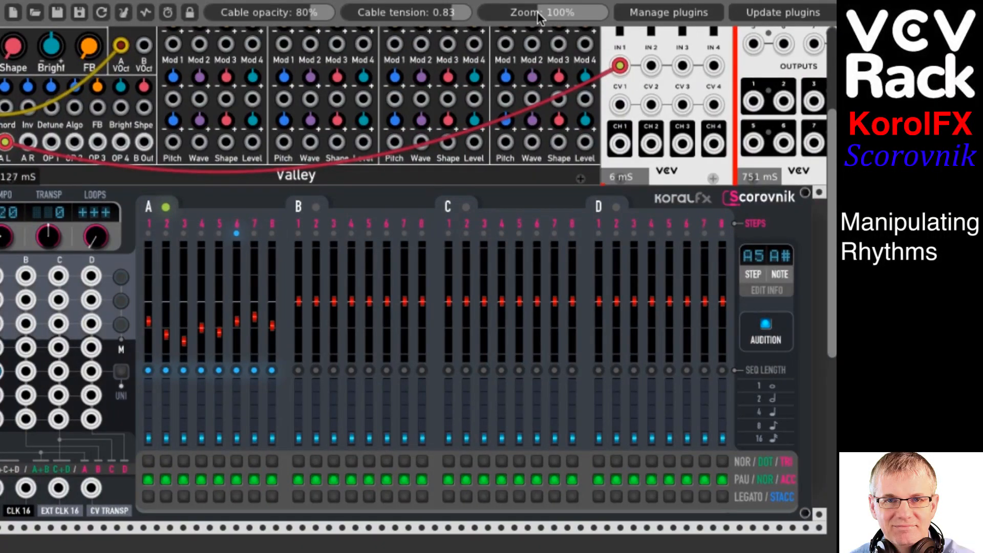
# Turn up the mixer level and set the note lengths of steps A1 to A4 to eighth notes
pyautogui.scroll(6, 708, 92)
pyautogui.scroll(2, 709, 91)
pyautogui.hscroll(1, 708, 92)
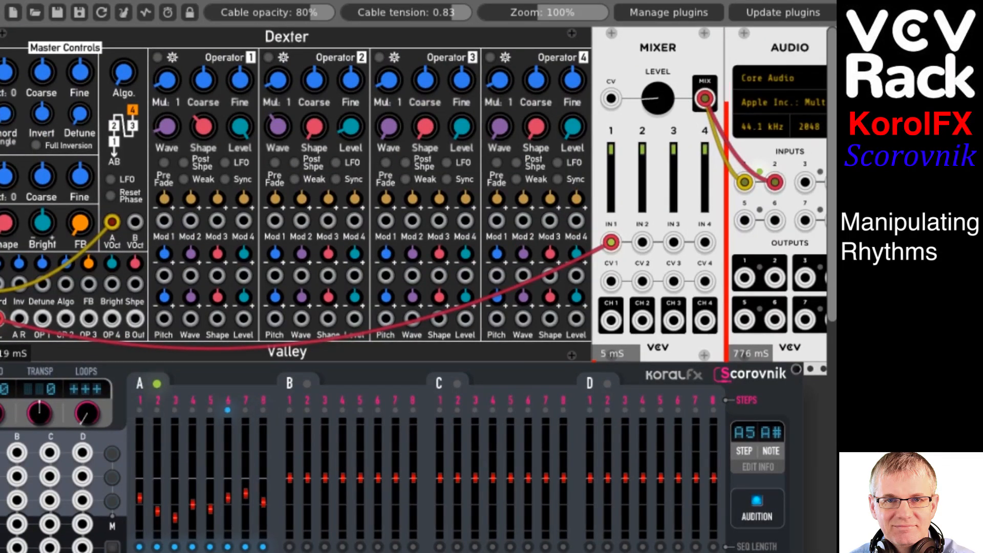
pyautogui.scroll(-4, 587, 162)
pyautogui.hscroll(-1, 587, 163)
pyautogui.scroll(-2, 587, 163)
pyautogui.hscroll(1, 587, 163)
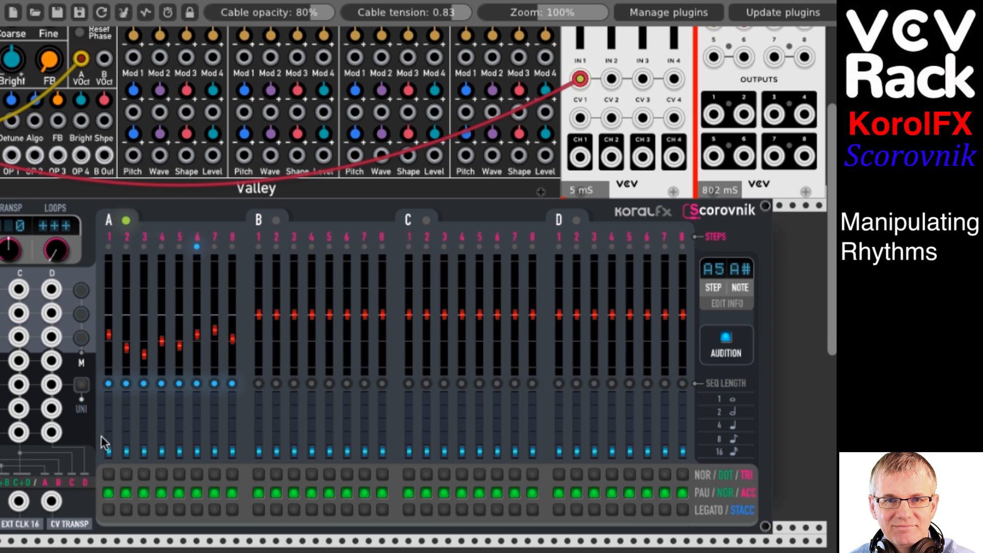
pyautogui.moveTo(111, 454); pyautogui.dragTo(111, 440)
pyautogui.moveTo(127, 452)
pyautogui.mouseDown()
pyautogui.moveTo(127, 439)
pyautogui.moveTo(162, 439)
pyautogui.mouseUp()
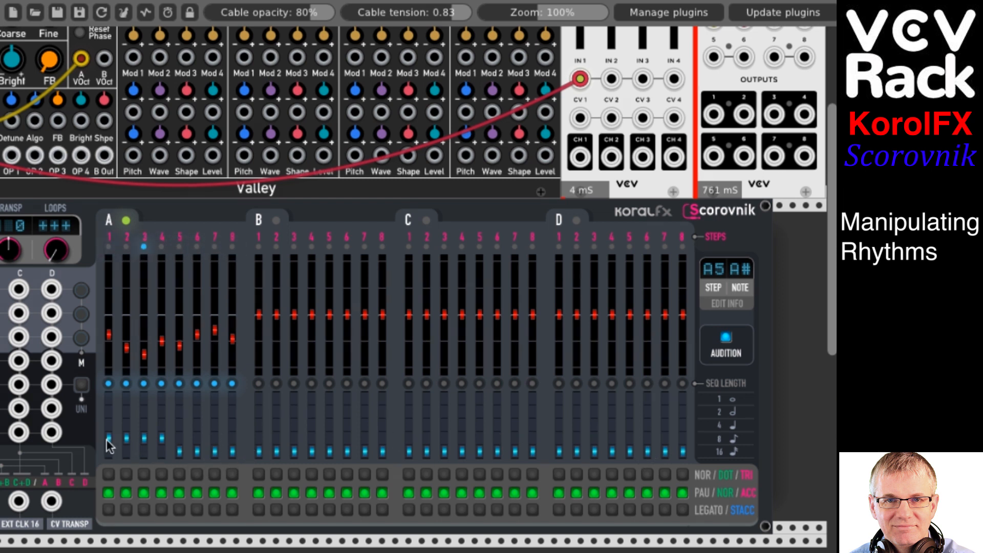
# Return step A1 to a sixteenth note and try quarter, half and whole lengths on step A3, ending on an eighth note
pyautogui.moveTo(108, 436); pyautogui.dragTo(110, 437)
pyautogui.moveTo(145, 438); pyautogui.dragTo(144, 425)
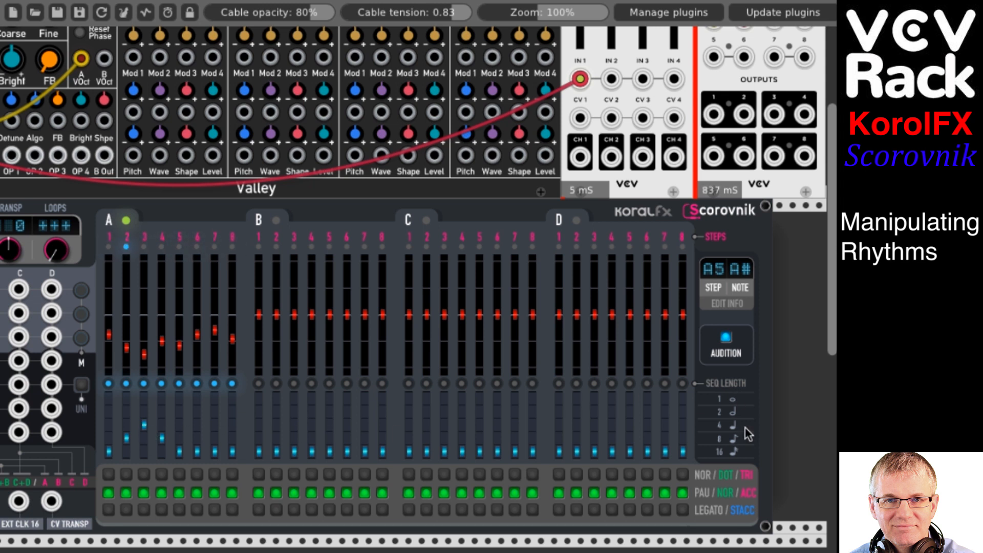
pyautogui.moveTo(143, 423); pyautogui.dragTo(143, 411)
pyautogui.moveTo(145, 412); pyautogui.dragTo(144, 398)
pyautogui.moveTo(144, 424); pyautogui.dragTo(144, 438)
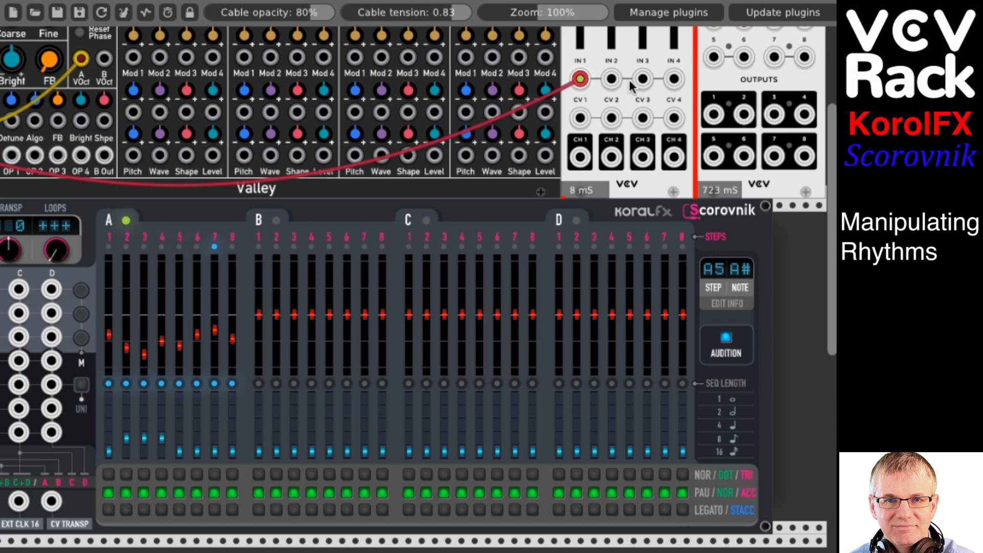
# Turn down the mixer level and return steps A2 to A4 to sixteenth notes
pyautogui.scroll(5, 633, 87)
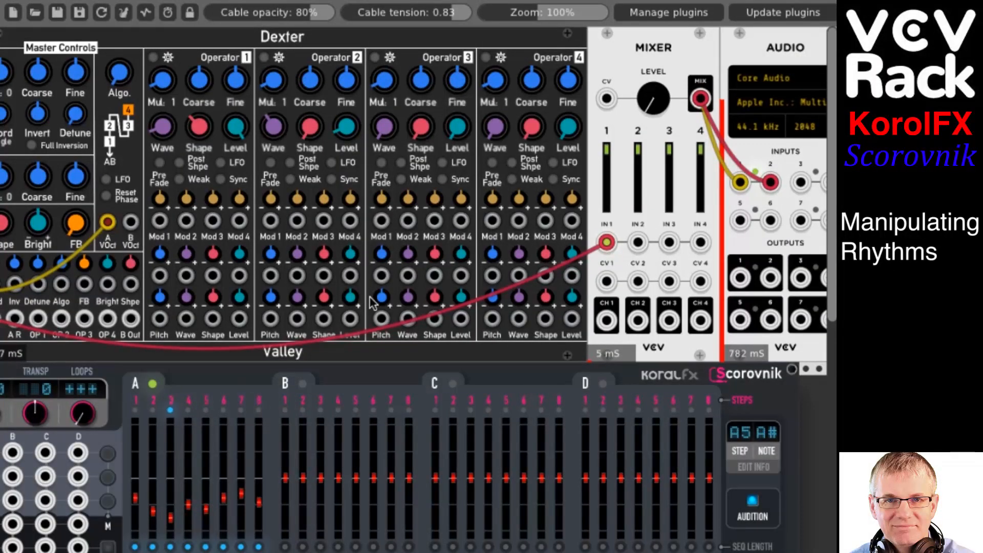
pyautogui.scroll(-5, 311, 381)
pyautogui.hscroll(3, 441, 387)
pyautogui.scroll(1, 439, 386)
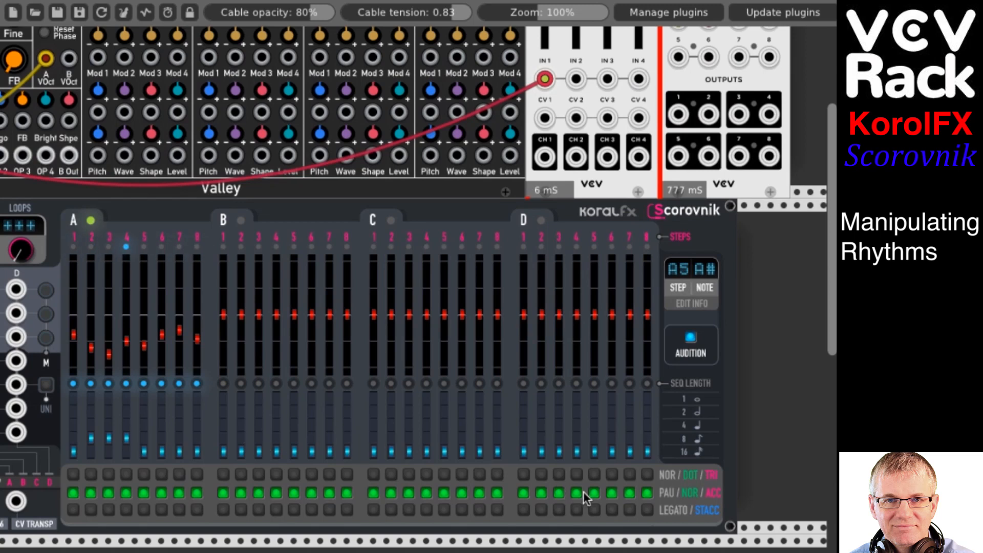
pyautogui.moveTo(126, 439)
pyautogui.mouseDown()
pyautogui.moveTo(126, 452)
pyautogui.moveTo(92, 452)
pyautogui.mouseUp()
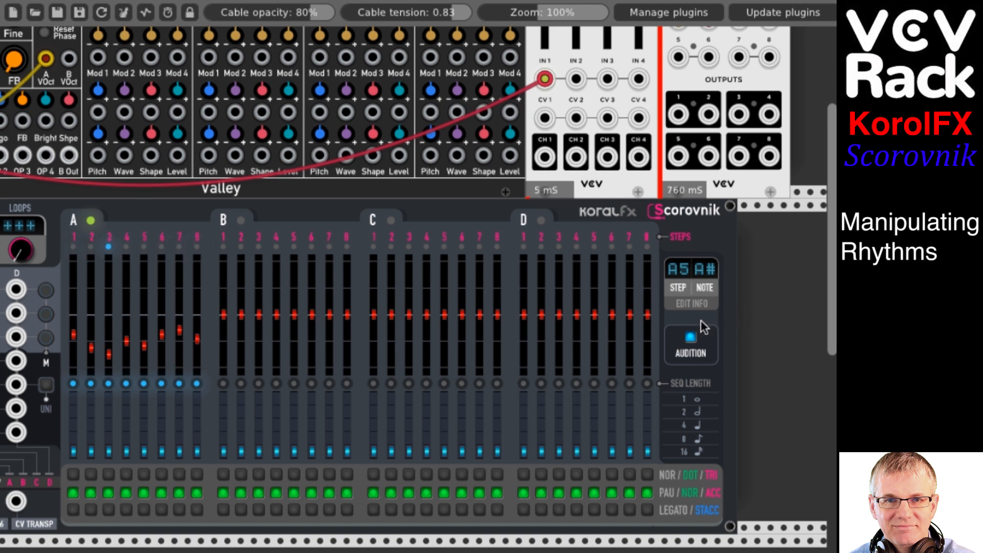
# Turn up the mixer level and frame step banks A to D of the sequencer
pyautogui.scroll(5, 656, 97)
pyautogui.hscroll(2, 655, 98)
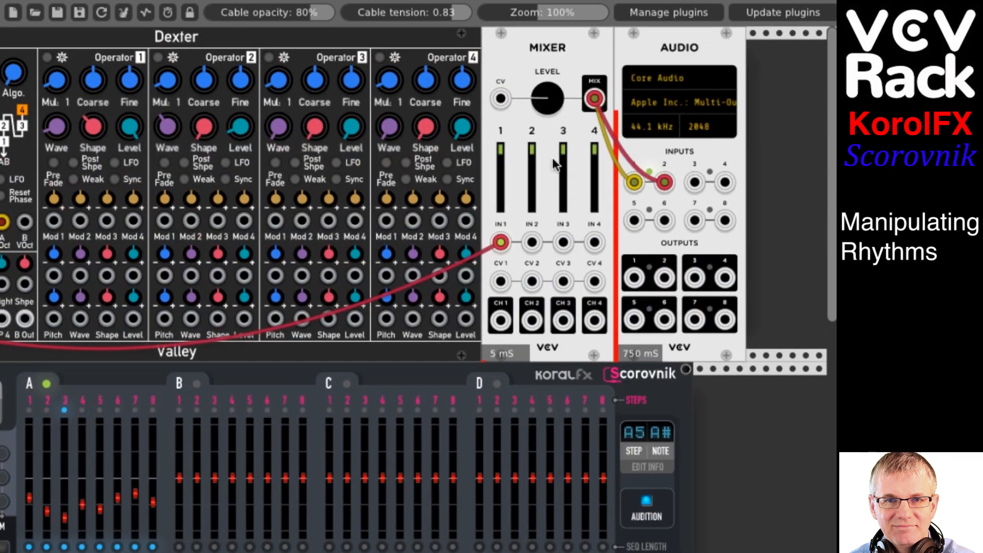
pyautogui.scroll(-3, 702, 505)
pyautogui.hscroll(-4, 703, 505)
pyautogui.scroll(2, 703, 506)
pyautogui.hscroll(-2, 702, 505)
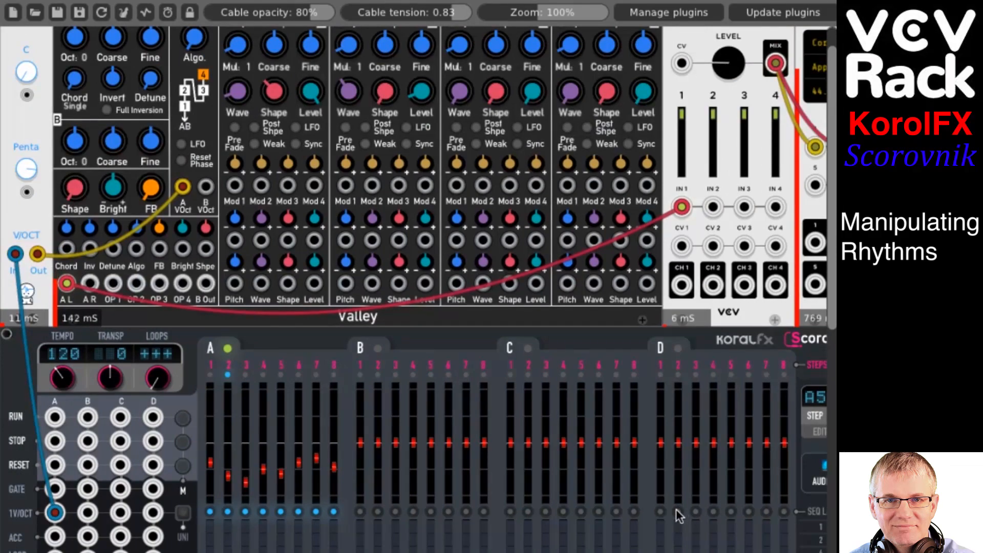
pyautogui.scroll(-7, 676, 509)
pyautogui.scroll(2, 676, 509)
pyautogui.scroll(2, 676, 509)
pyautogui.scroll(-1, 676, 509)
pyautogui.hscroll(4, 676, 509)
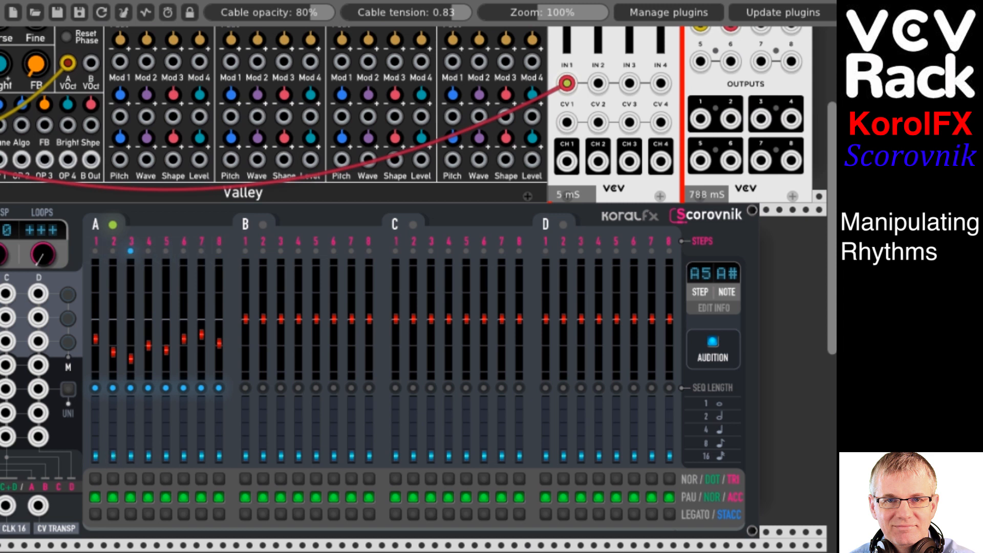
# Set steps A2 and A5 to eighth notes and A7 to a quarter note, lowering A7's pitch to G
pyautogui.moveTo(113, 455); pyautogui.dragTo(113, 442)
pyautogui.moveTo(166, 455); pyautogui.dragTo(166, 442)
pyautogui.moveTo(201, 456); pyautogui.dragTo(202, 429)
pyautogui.moveTo(202, 337); pyautogui.dragTo(201, 358)
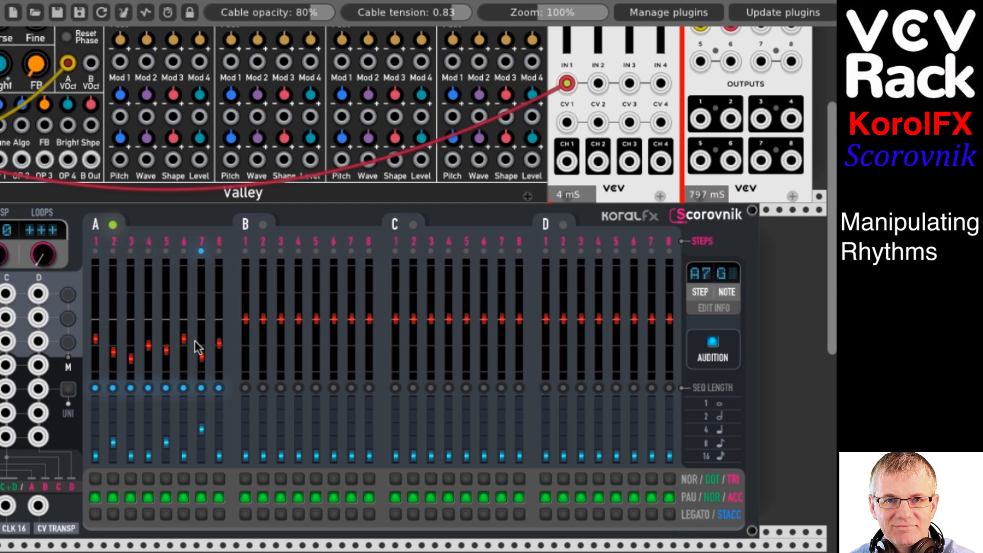
# Try a quarter note on step A4, and return steps A2 to A7 to sixteenth notes with the mixer level turned down
pyautogui.moveTo(149, 442); pyautogui.dragTo(148, 428)
pyautogui.moveTo(113, 441); pyautogui.dragTo(113, 456)
pyautogui.moveTo(148, 429); pyautogui.dragTo(201, 456)
pyautogui.scroll(5, 679, 67)
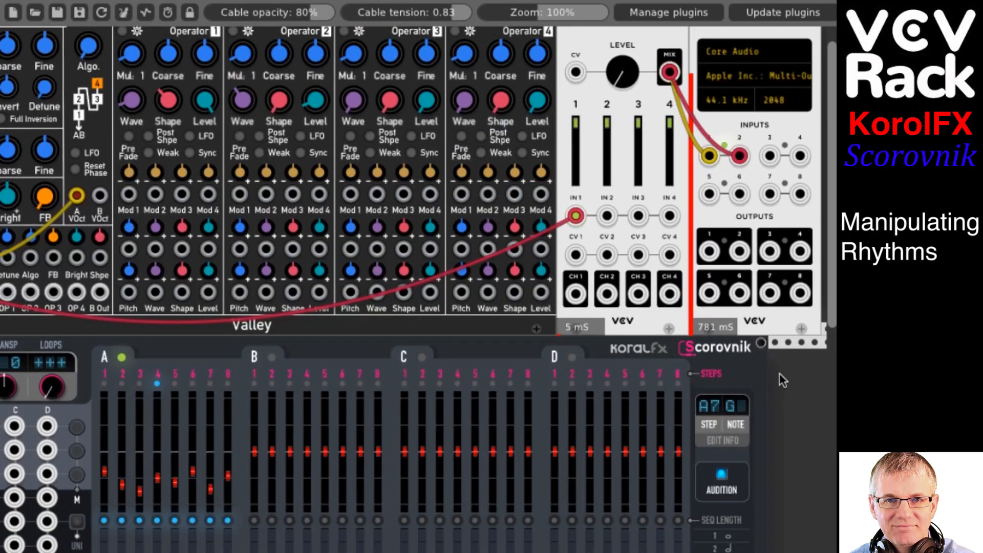
# Make steps A1, A3, A5 and A7 dotted notes
pyautogui.scroll(-5, 779, 372)
pyautogui.scroll(2, 779, 374)
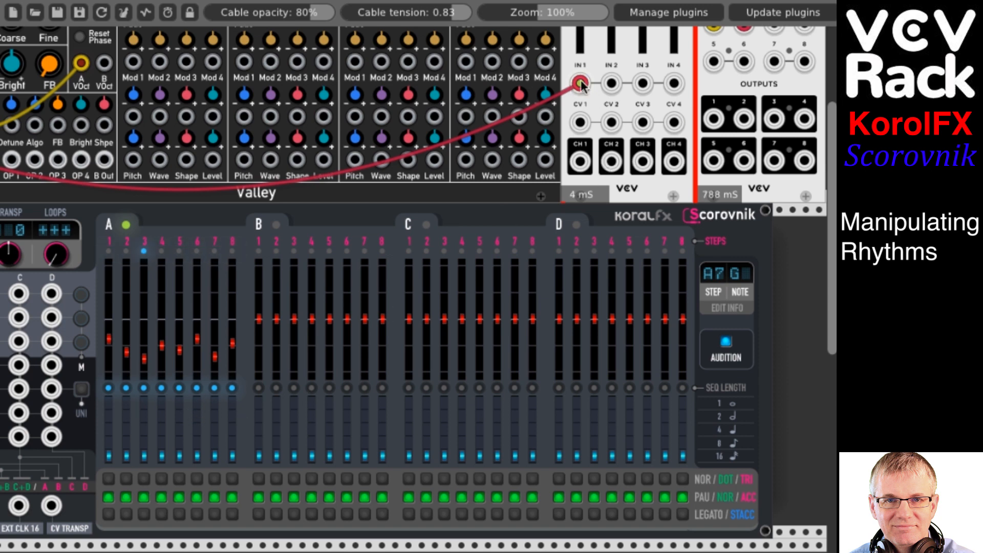
pyautogui.scroll(5, 624, 83)
pyautogui.scroll(2, 624, 83)
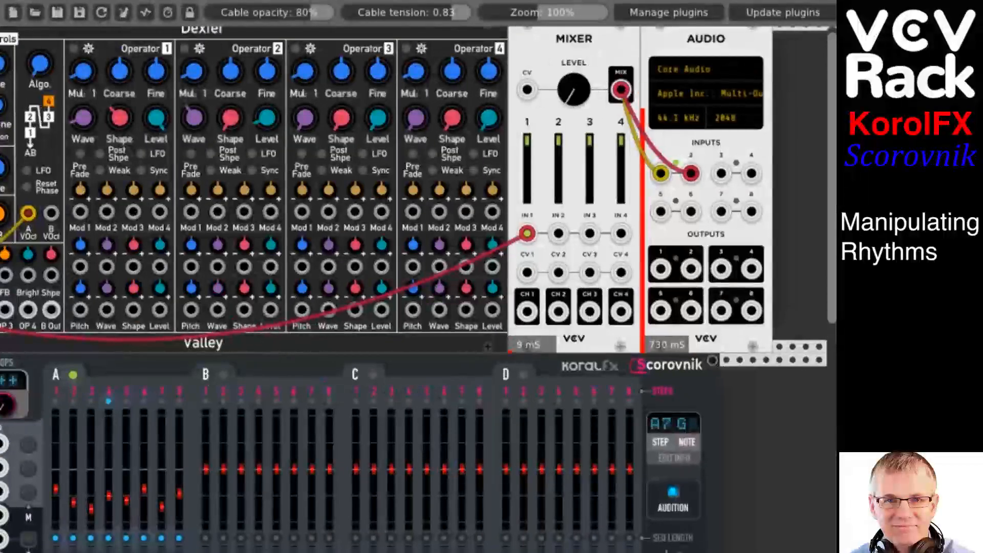
pyautogui.scroll(-15, 545, 145)
pyautogui.scroll(9, 546, 145)
pyautogui.scroll(5, 546, 145)
pyautogui.scroll(-3, 545, 145)
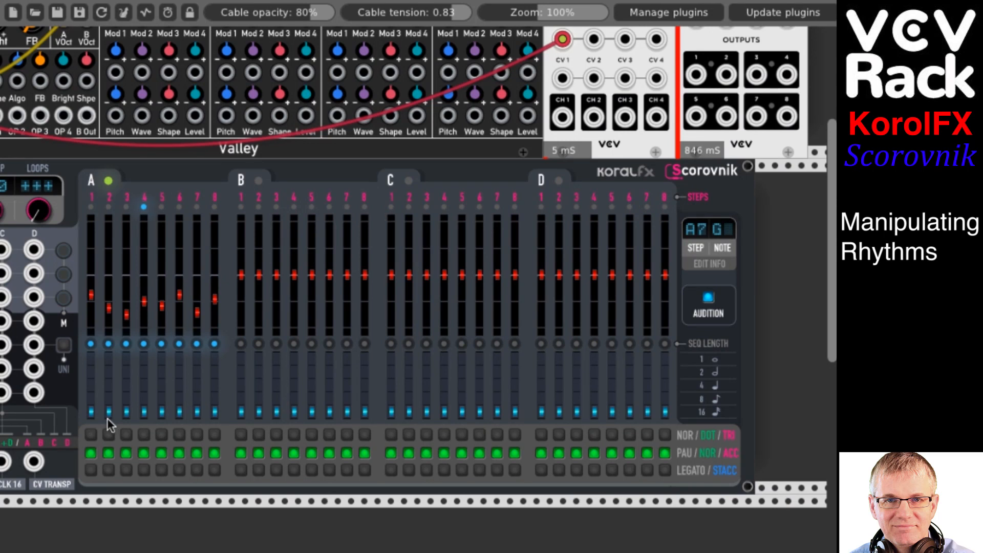
pyautogui.click(90, 434)
pyautogui.click(161, 435)
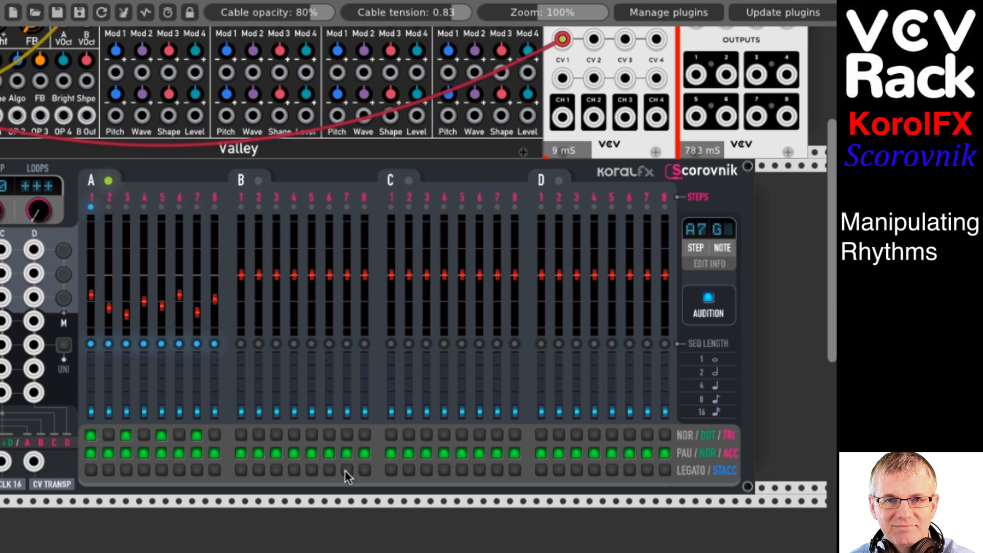
# Make step A4 a dotted note and return step A3 to a normal note
pyautogui.click(144, 435)
pyautogui.click(125, 435)
pyautogui.scroll(4, 637, 262)
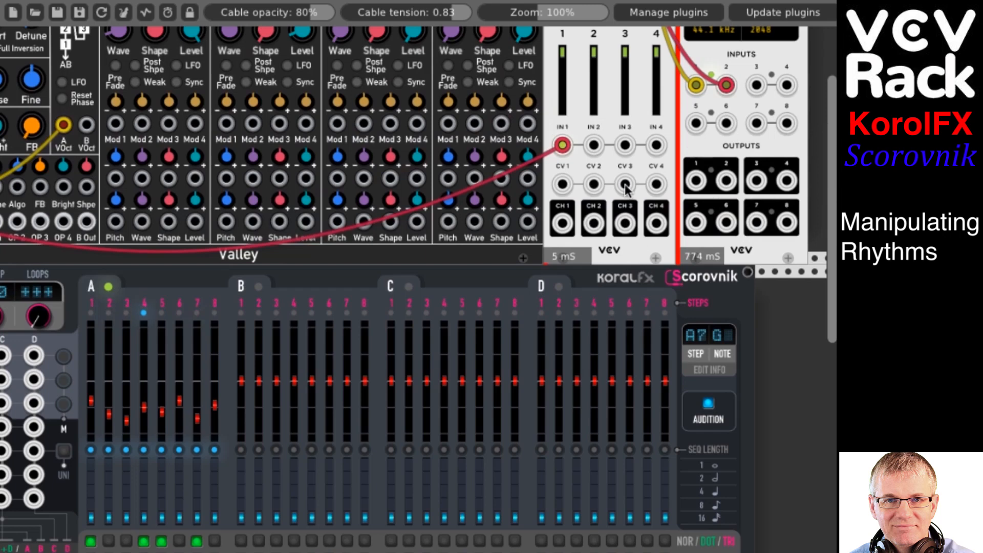
pyautogui.scroll(3, 638, 263)
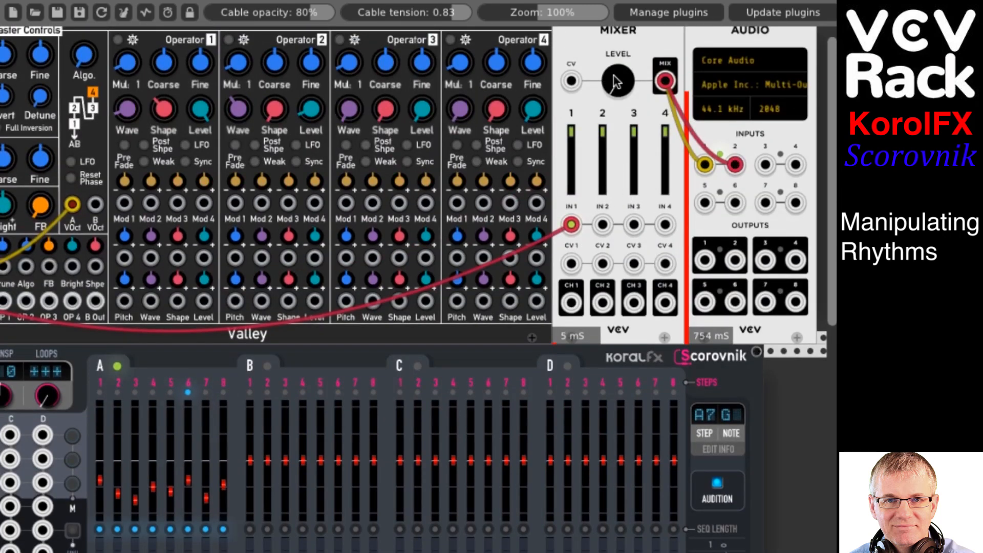
pyautogui.scroll(-7, 490, 388)
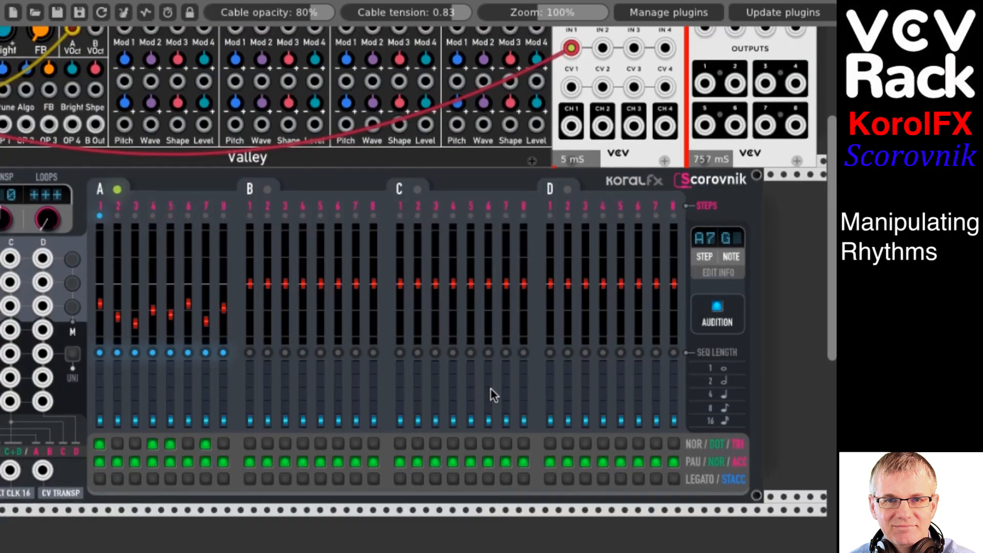
# Stop and restart the sequencer with the manual transport controls, stop it again and reset it to the beginning
pyautogui.scroll(3, 491, 389)
pyautogui.scroll(-1, 491, 395)
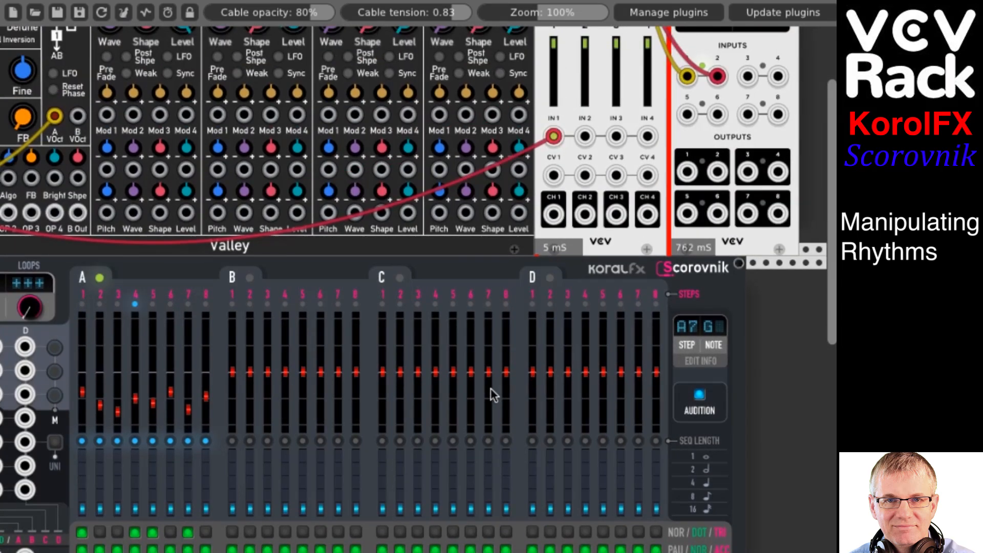
pyautogui.hscroll(-3, 490, 395)
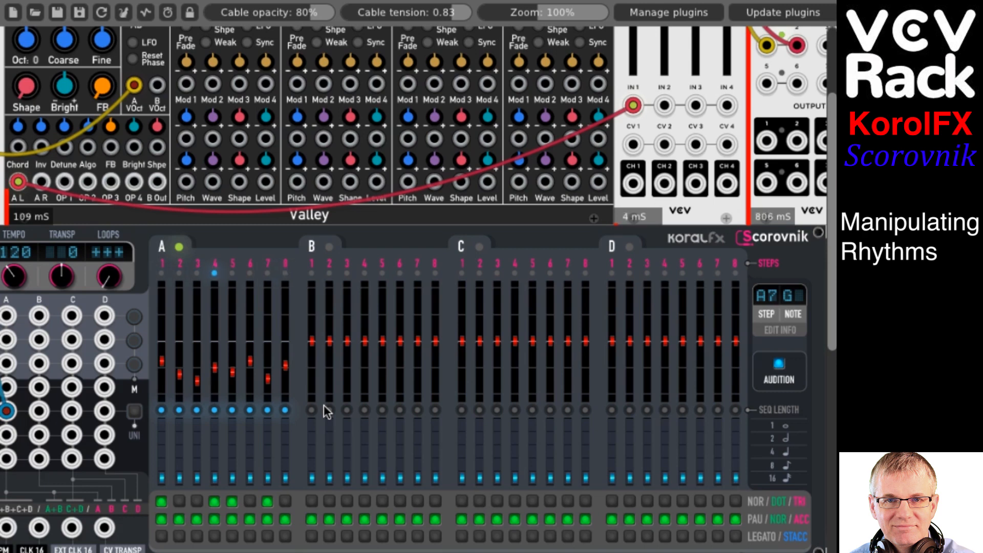
pyautogui.hscroll(-1, 324, 404)
pyautogui.scroll(-1, 323, 404)
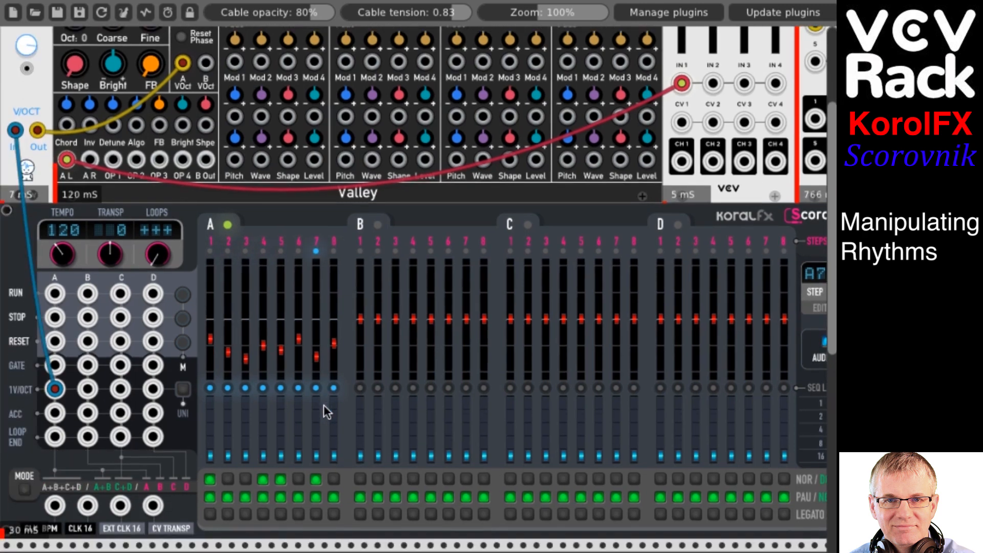
pyautogui.scroll(1, 324, 405)
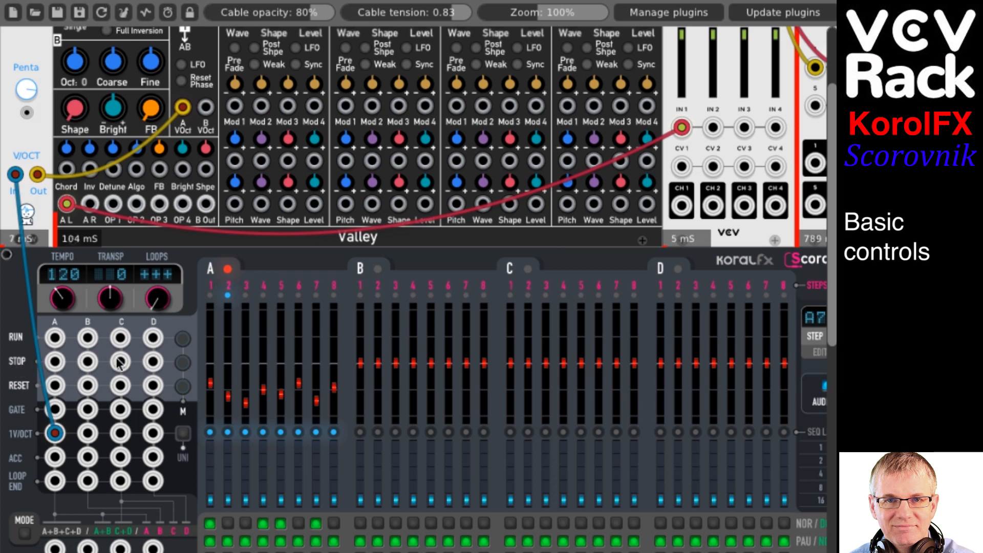
pyautogui.click(183, 363)
pyautogui.click(183, 341)
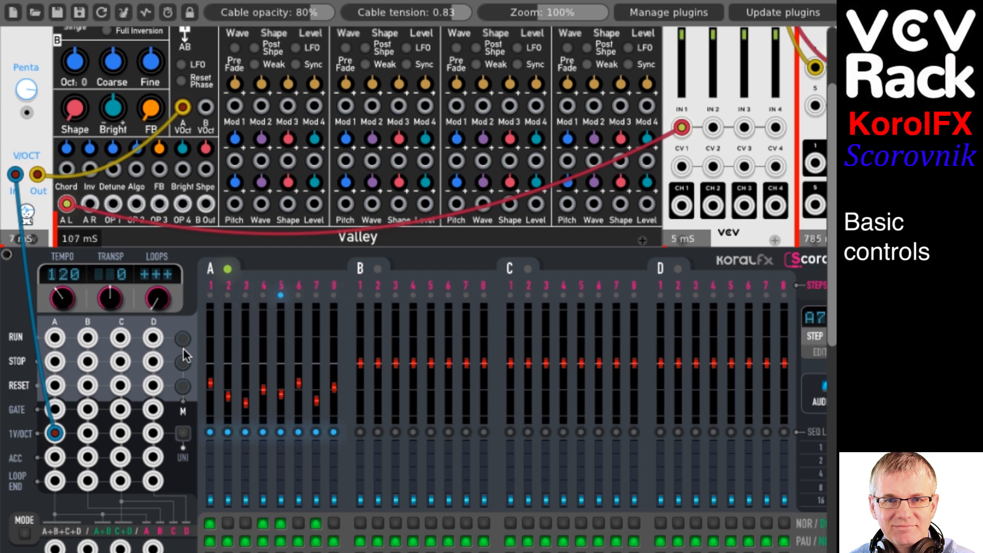
pyautogui.click(186, 366)
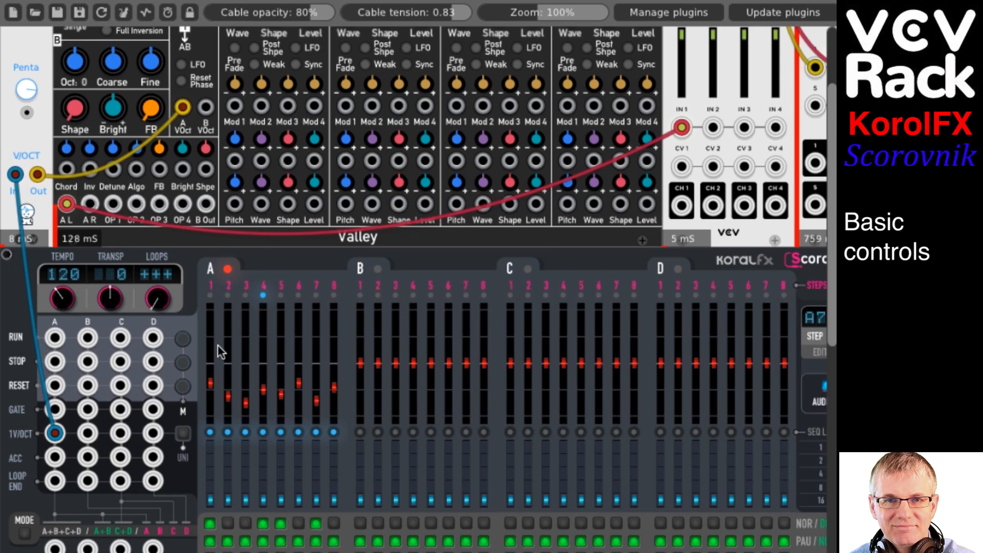
pyautogui.click(182, 387)
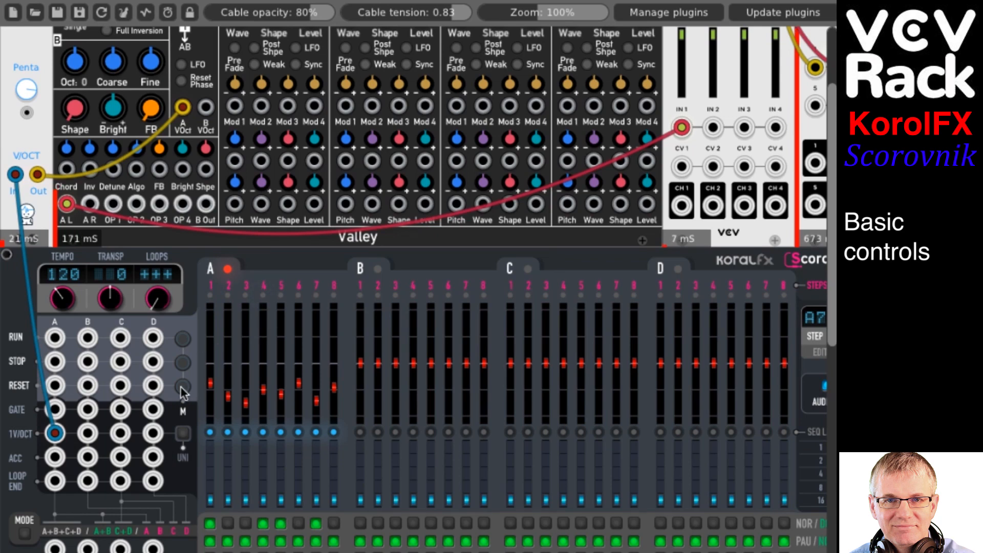
# Run and stop the sequencer, reset it, and run and stop it once more from the beginning
pyautogui.click(182, 340)
pyautogui.click(183, 363)
pyautogui.click(182, 386)
pyautogui.click(182, 339)
pyautogui.click(182, 363)
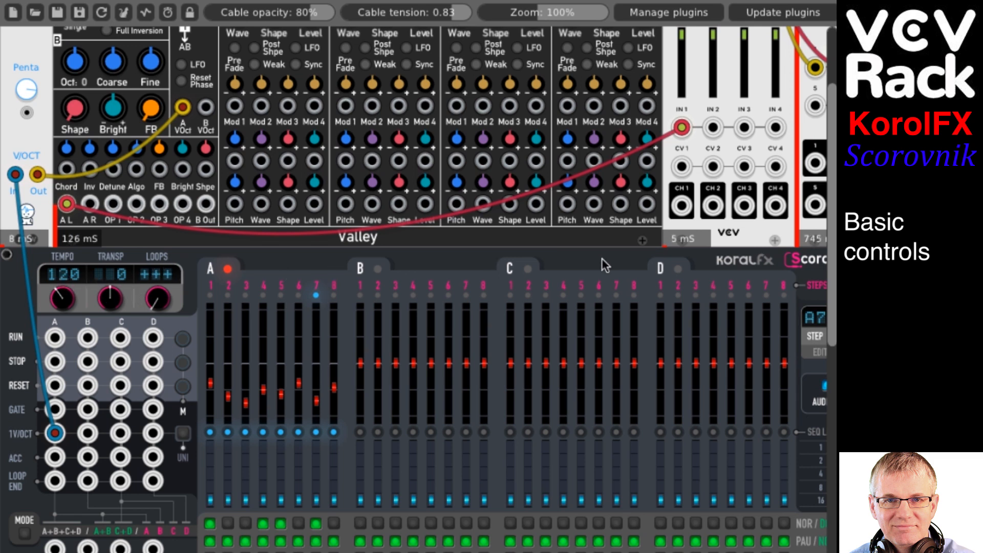
# Turn up the mixer level and run the sequencer again
pyautogui.scroll(3, 666, 236)
pyautogui.moveTo(736, 106); pyautogui.dragTo(736, 90)
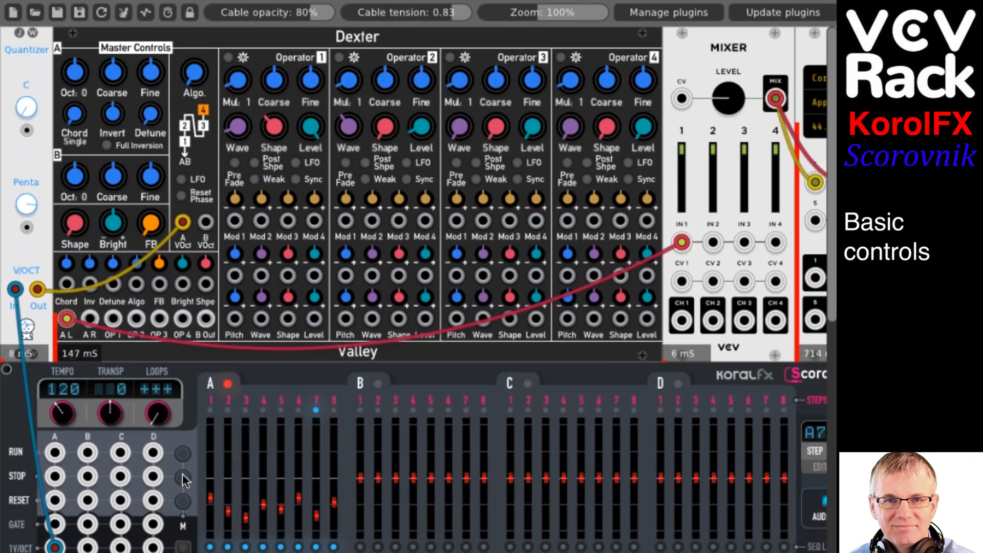
pyautogui.scroll(-3, 298, 437)
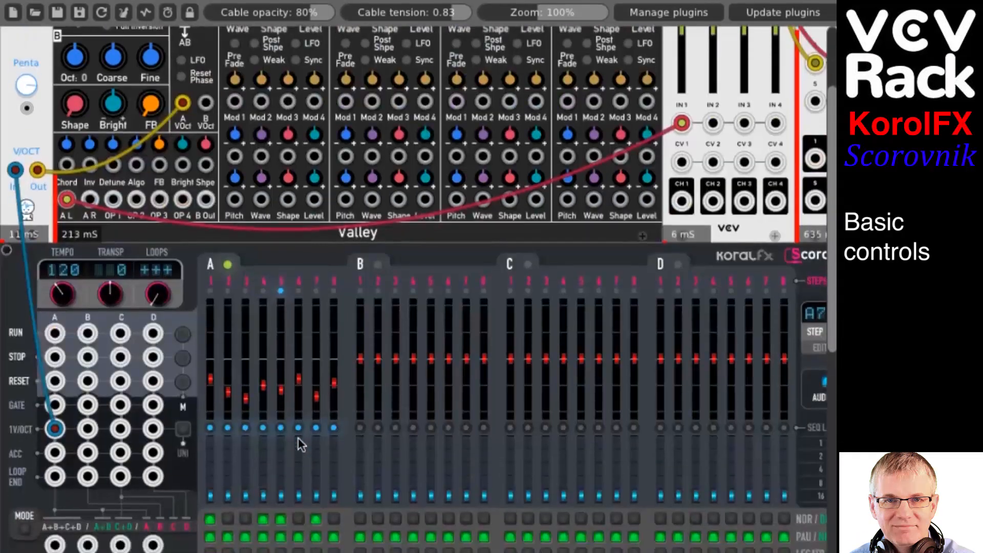
# Fine-tune the level of Operator 2 on the Dexter synth while the sequence plays
pyautogui.scroll(3, 298, 438)
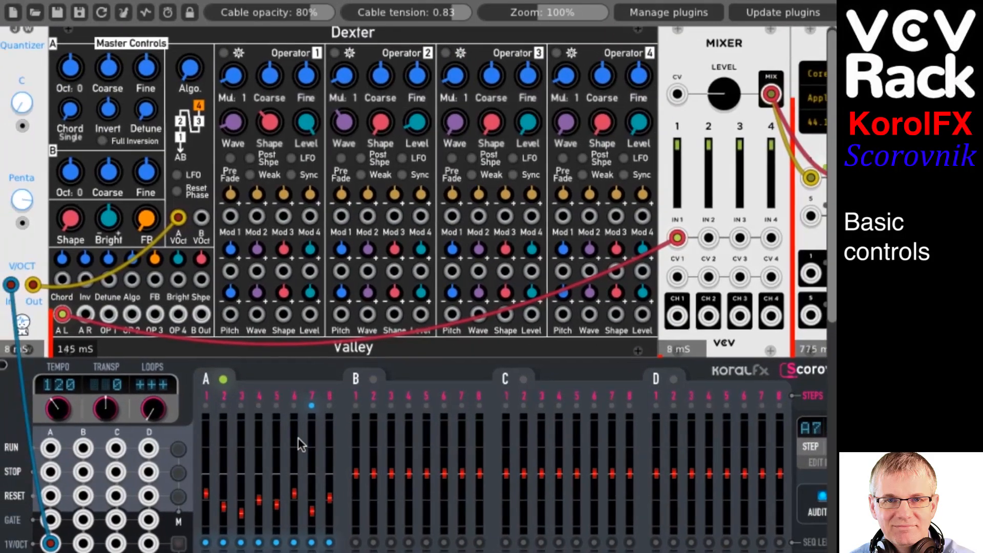
pyautogui.moveTo(418, 127); pyautogui.dragTo(418, 122)
pyautogui.moveTo(226, 121); pyautogui.dragTo(226, 126)
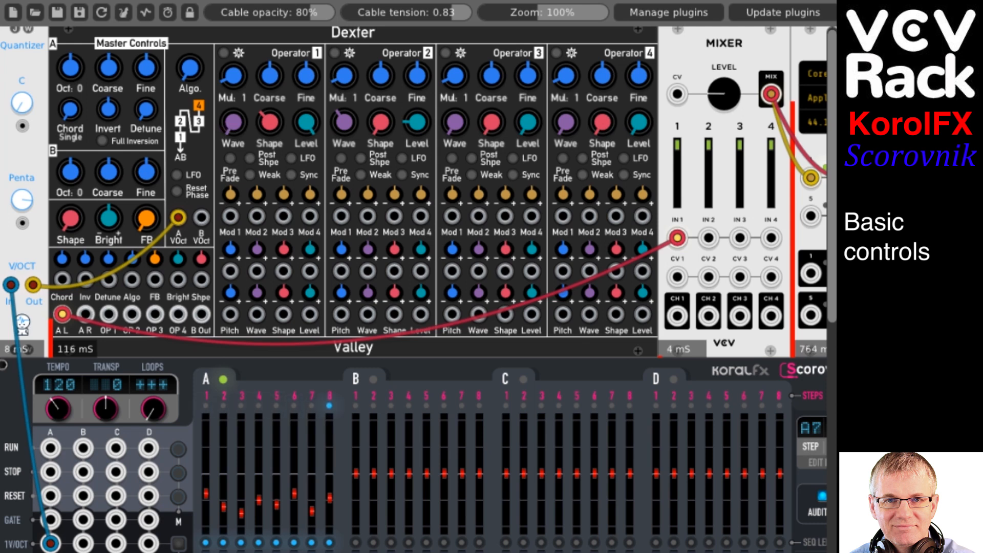
pyautogui.moveTo(417, 122); pyautogui.dragTo(417, 134)
pyautogui.scroll(-5, 262, 364)
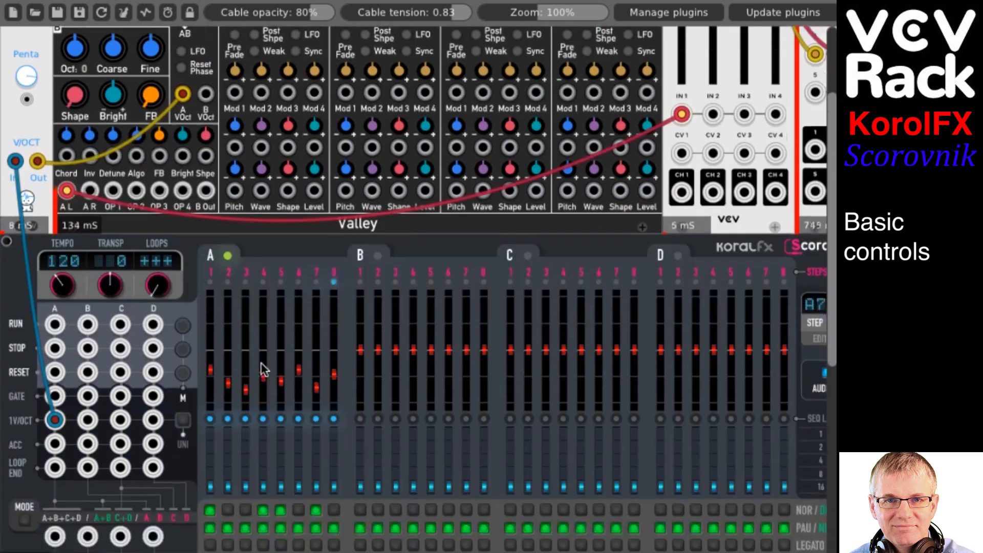
pyautogui.scroll(-2, 262, 369)
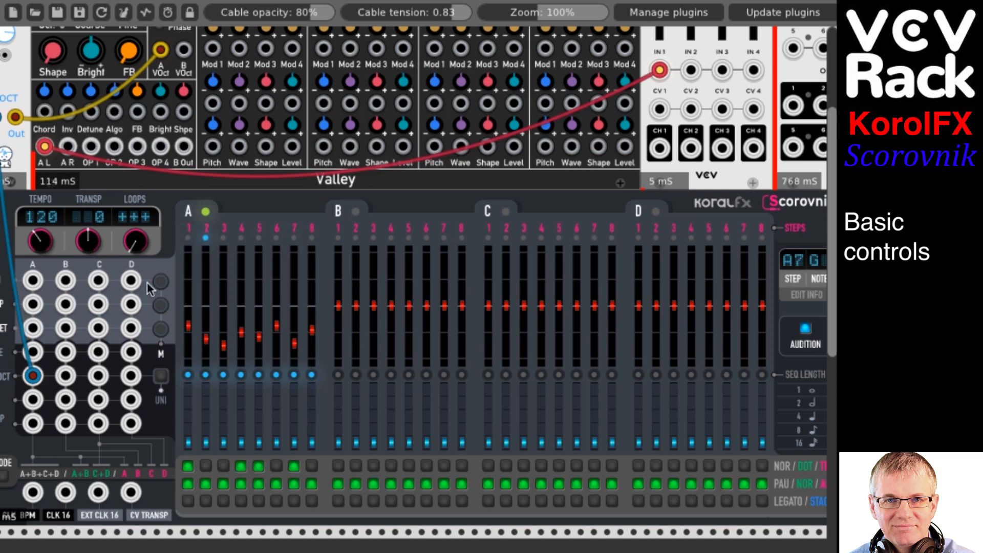
# Try other sequencer tempos, including 211, and return the tempo to 120
pyautogui.moveTo(40, 240)
pyautogui.mouseDown()
pyautogui.moveTo(42, 262)
pyautogui.moveTo(44, 244)
pyautogui.mouseUp()
pyautogui.moveTo(44, 245); pyautogui.dragTo(43, 200)
pyautogui.doubleClick(44, 245)
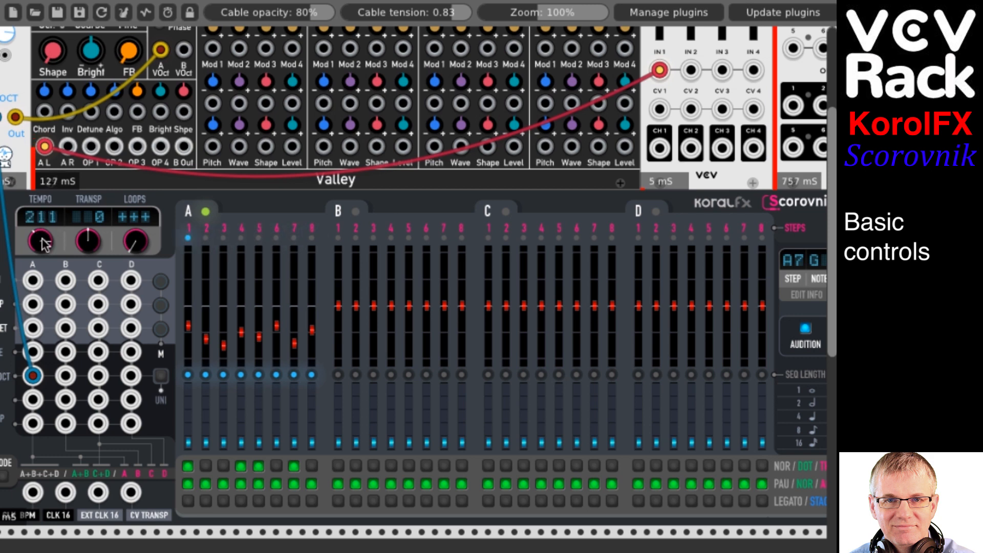
pyautogui.moveTo(44, 245); pyautogui.dragTo(43, 252)
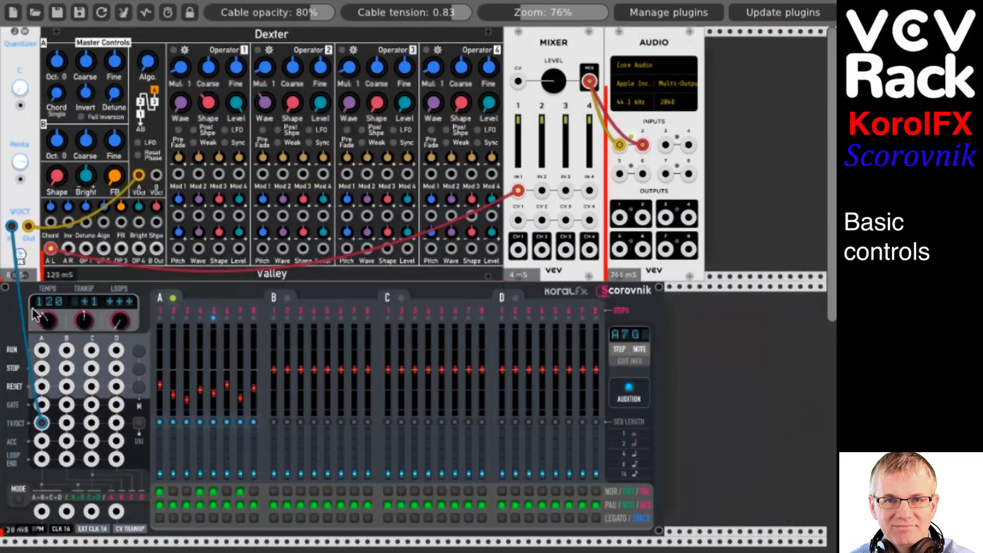
# Reset the transposition to 0 and bypass the quantizer by patching the sequencer's A 1V/Oct output straight into Dexter's A VOct input
pyautogui.doubleClick(83, 322)
pyautogui.doubleClick(89, 325)
pyautogui.moveTo(27, 225); pyautogui.dragTo(28, 197)
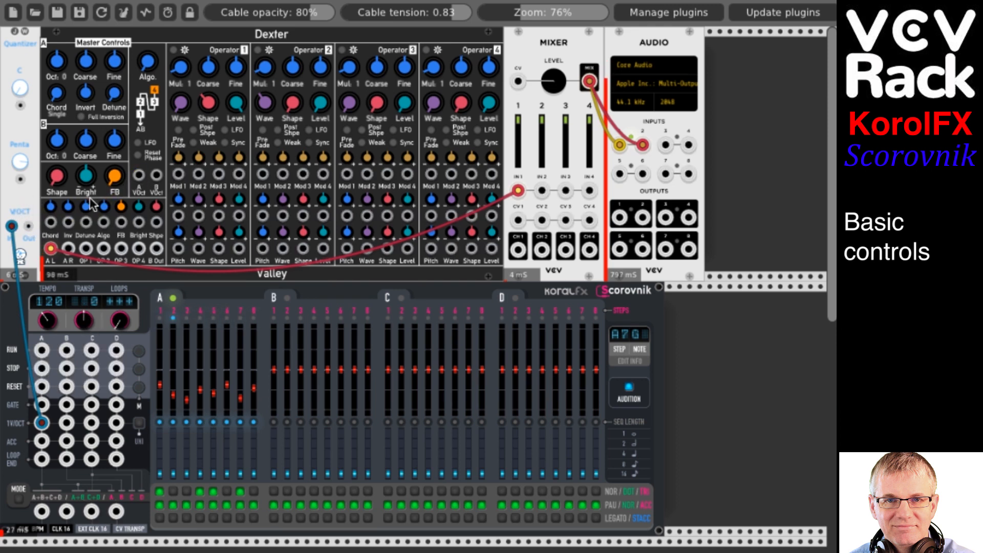
pyautogui.moveTo(11, 226); pyautogui.dragTo(138, 175)
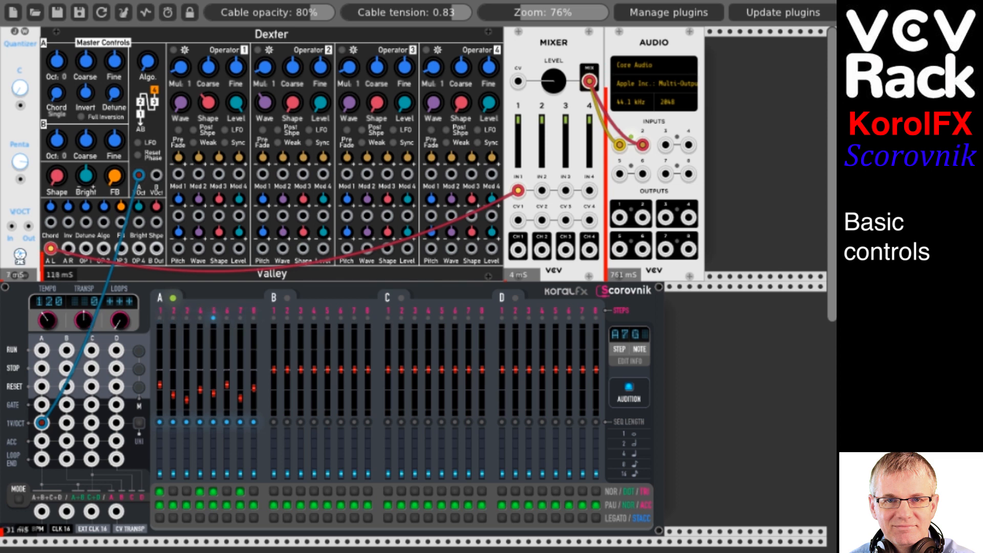
# Try transposing the sequence, repatch the quantizer between sequencer and Dexter, and set the transposition to -10
pyautogui.moveTo(84, 320); pyautogui.dragTo(87, 324)
pyautogui.moveTo(85, 319); pyautogui.dragTo(86, 321)
pyautogui.moveTo(138, 175)
pyautogui.mouseDown()
pyautogui.moveTo(82, 210)
pyautogui.moveTo(3, 225)
pyautogui.moveTo(156, 177)
pyautogui.moveTo(144, 177)
pyautogui.mouseUp()
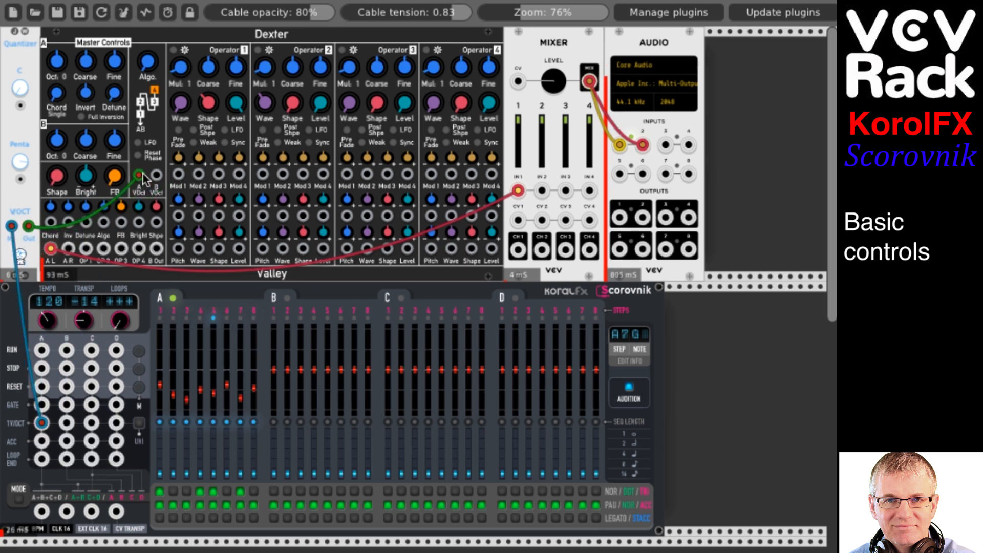
pyautogui.moveTo(77, 336); pyautogui.dragTo(82, 326)
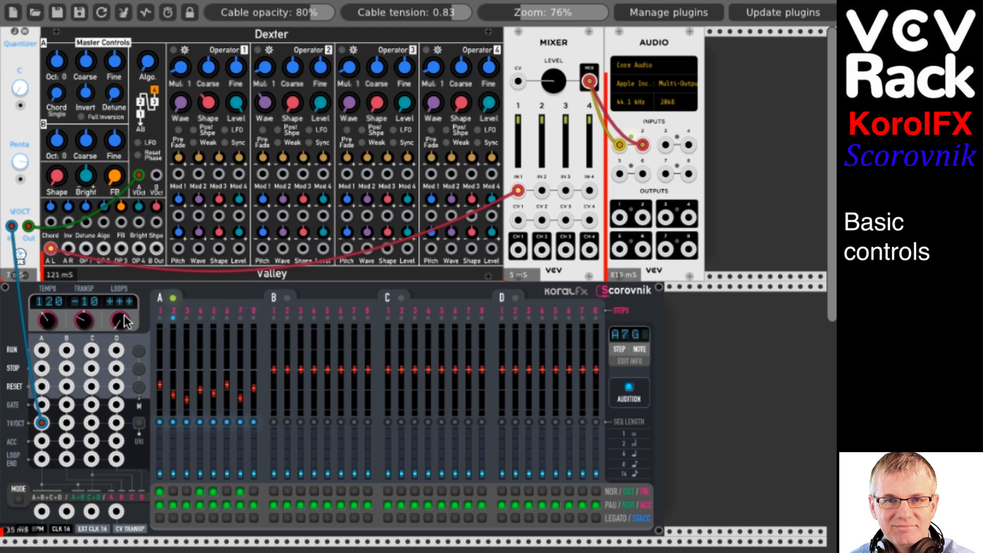
# Try limiting the number of loops, running sequence A to test it, and return the loops setting to +++
pyautogui.moveTo(124, 318)
pyautogui.mouseDown()
pyautogui.moveTo(124, 310)
pyautogui.moveTo(123, 318)
pyautogui.mouseUp()
pyautogui.click(140, 353)
pyautogui.click(139, 353)
pyautogui.click(135, 349)
pyautogui.moveTo(115, 321)
pyautogui.mouseDown()
pyautogui.moveTo(115, 211)
pyautogui.moveTo(118, 322)
pyautogui.mouseUp()
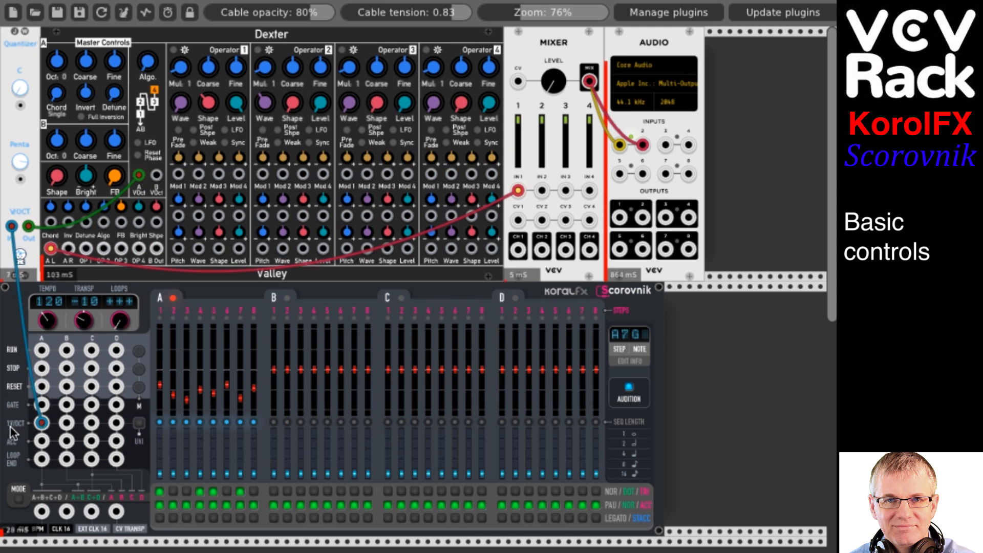
pyautogui.moveTo(42, 423)
pyautogui.mouseDown()
pyautogui.moveTo(5, 432)
pyautogui.moveTo(42, 422)
pyautogui.mouseUp()
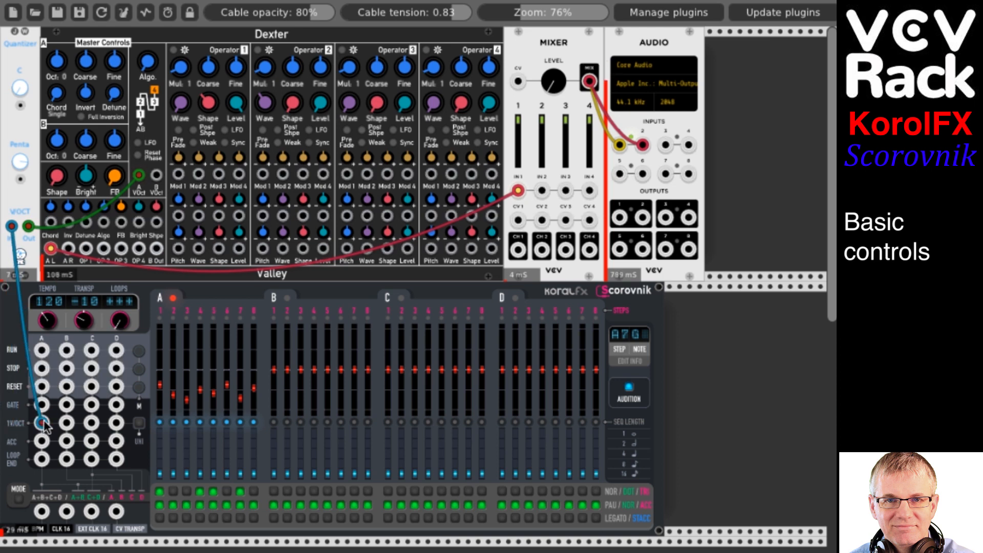